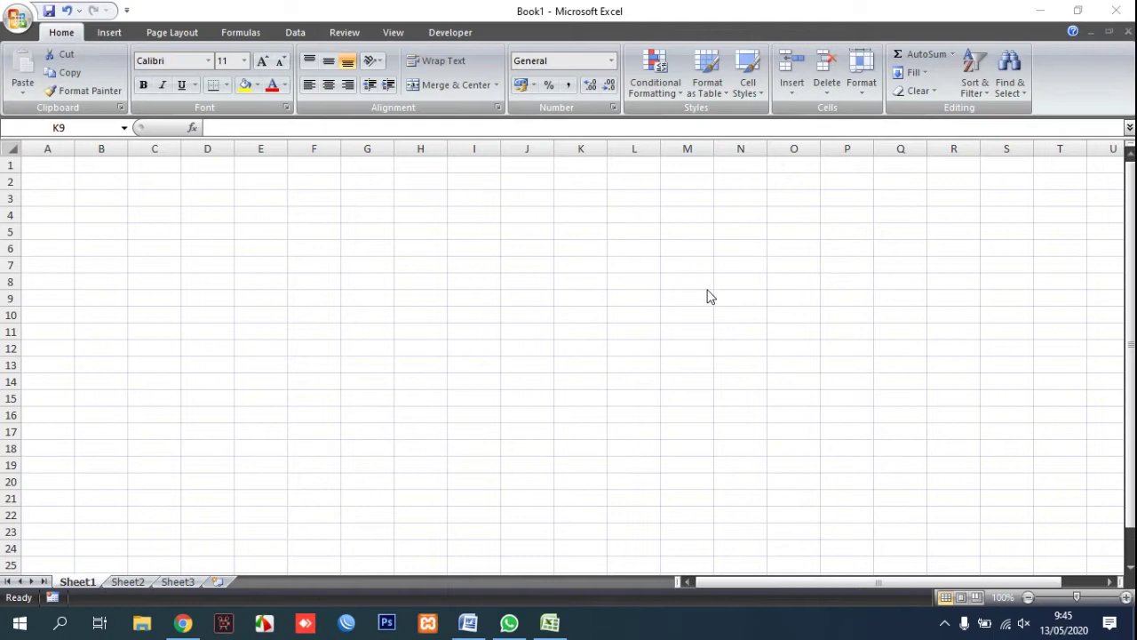
Enter 1, 2, 2, 3 and 4 down cells F3 to F7, then select F3:F7
{"action": "left_click", "coordinate": [297, 205]}
{"action": "type", "text": "1"}
{"action": "key", "text": "Return"}
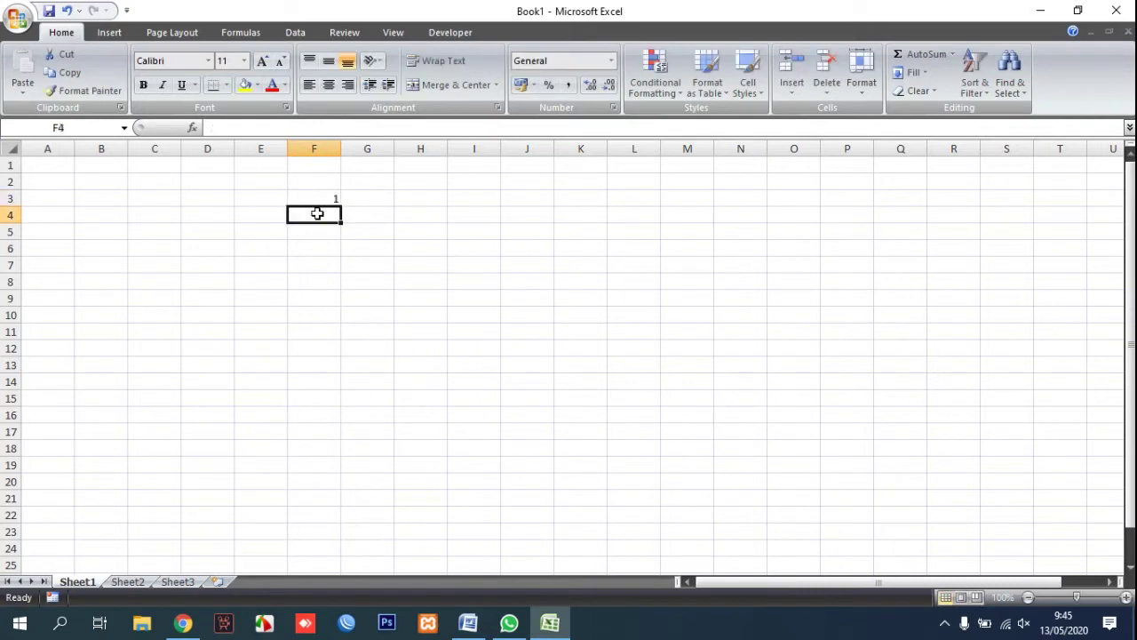
{"action": "type", "text": "2"}
{"action": "key", "text": "Return"}
{"action": "type", "text": "2"}
{"action": "key", "text": "Return"}
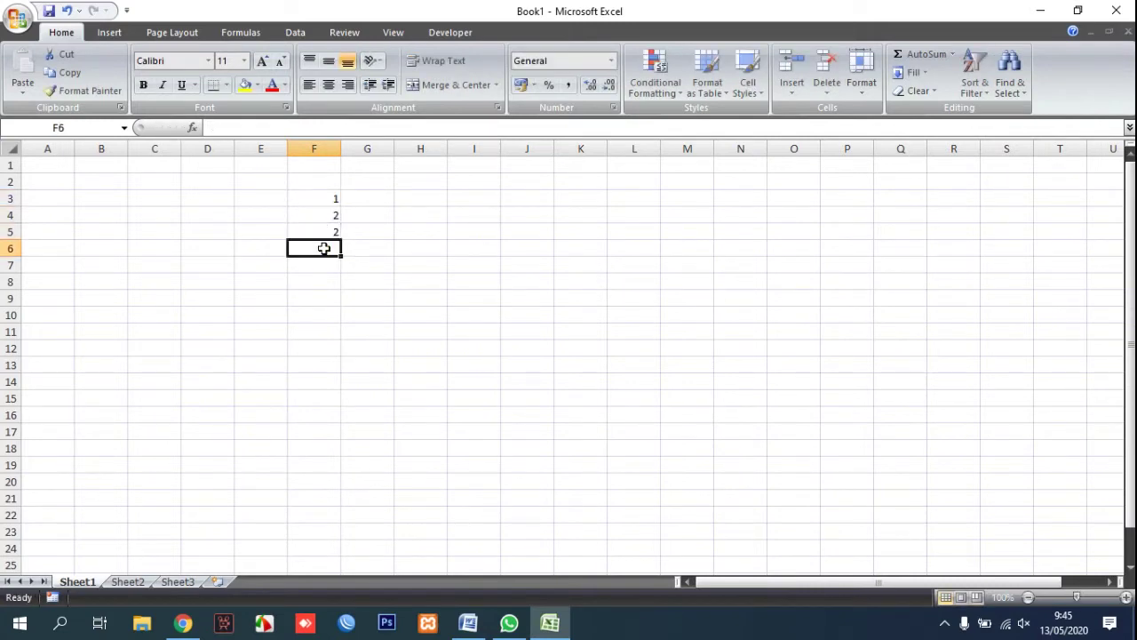
{"action": "type", "text": "3"}
{"action": "key", "text": "Return"}
{"action": "type", "text": "4"}
{"action": "left_click", "coordinate": [350, 296]}
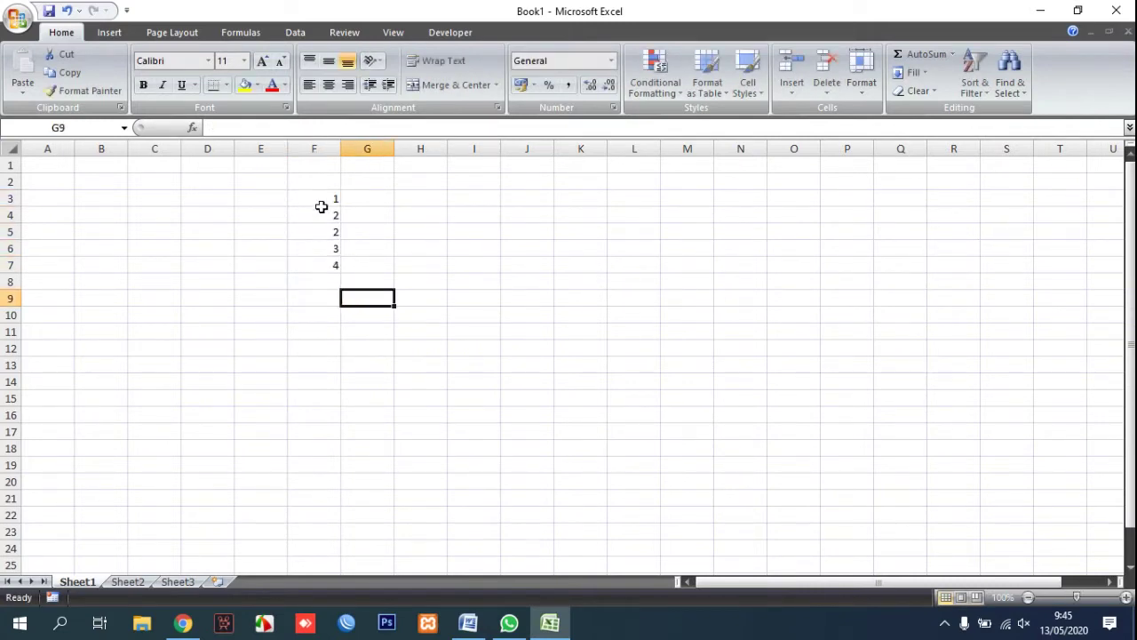
{"action": "left_click_drag", "start_coordinate": [322, 203], "coordinate": [322, 259]}
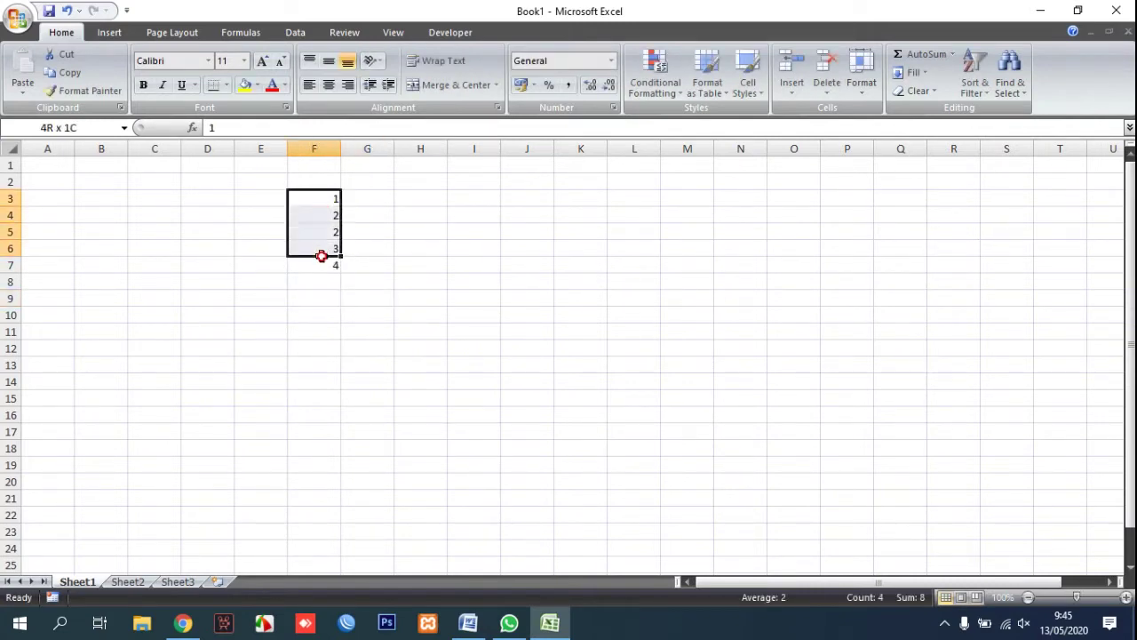
Centre the F3:F7 numbers horizontally and vertically and give every cell All Borders
{"action": "left_click", "coordinate": [329, 84]}
{"action": "left_click", "coordinate": [329, 61]}
{"action": "left_click", "coordinate": [227, 86]}
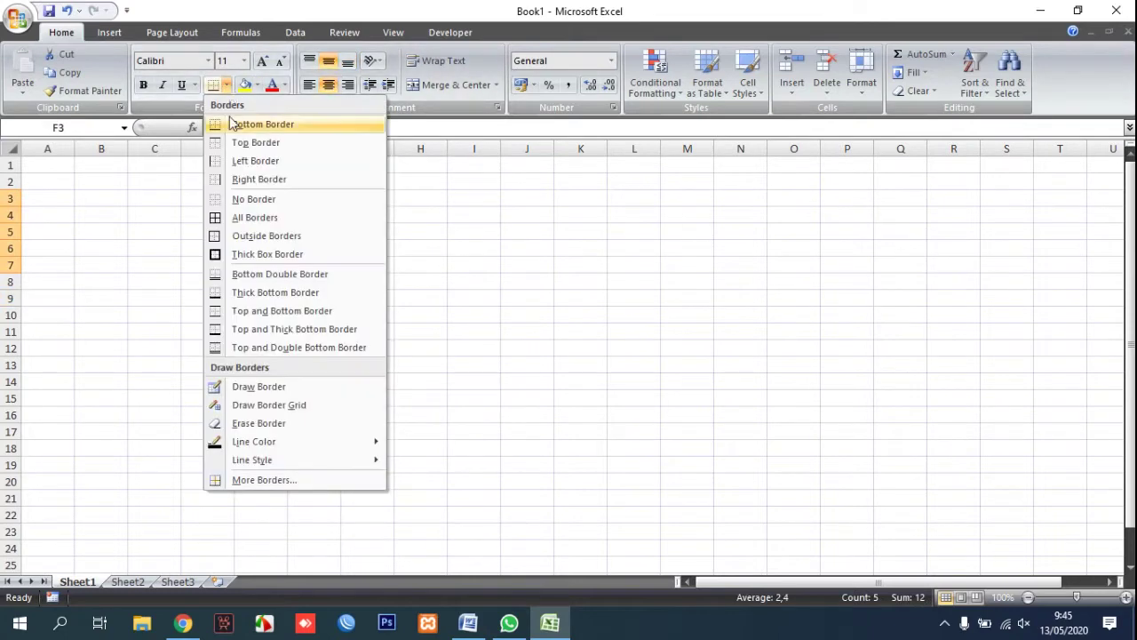
{"action": "left_click", "coordinate": [236, 216]}
{"action": "left_click", "coordinate": [367, 226]}
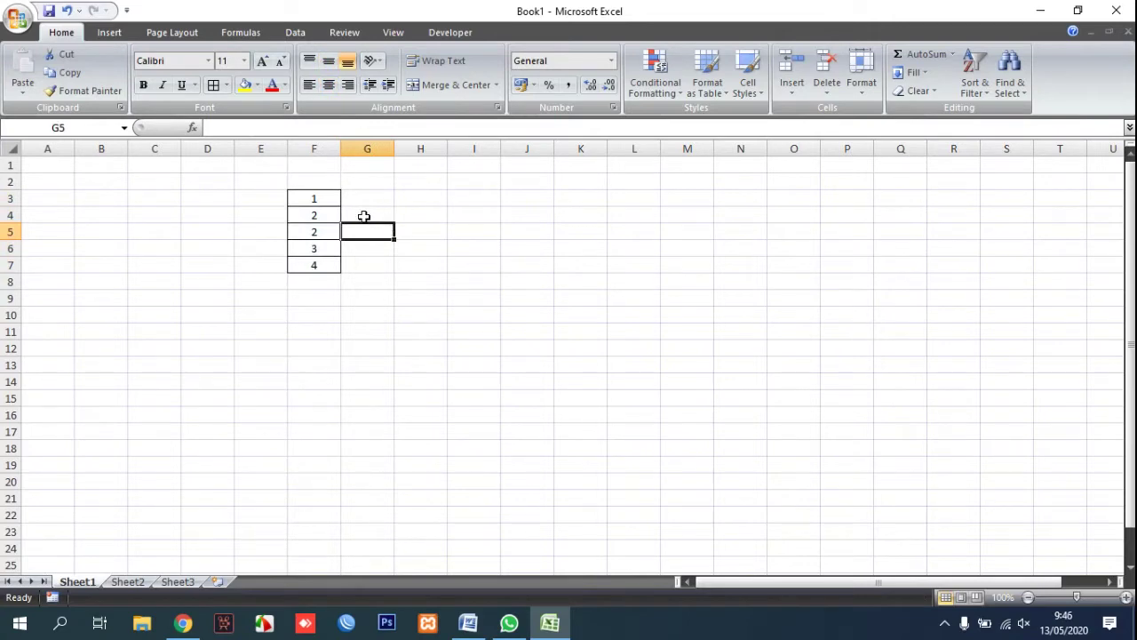
Fill the duplicate 2s in F4:F5 with dark blue
{"action": "left_click_drag", "start_coordinate": [313, 215], "coordinate": [321, 230]}
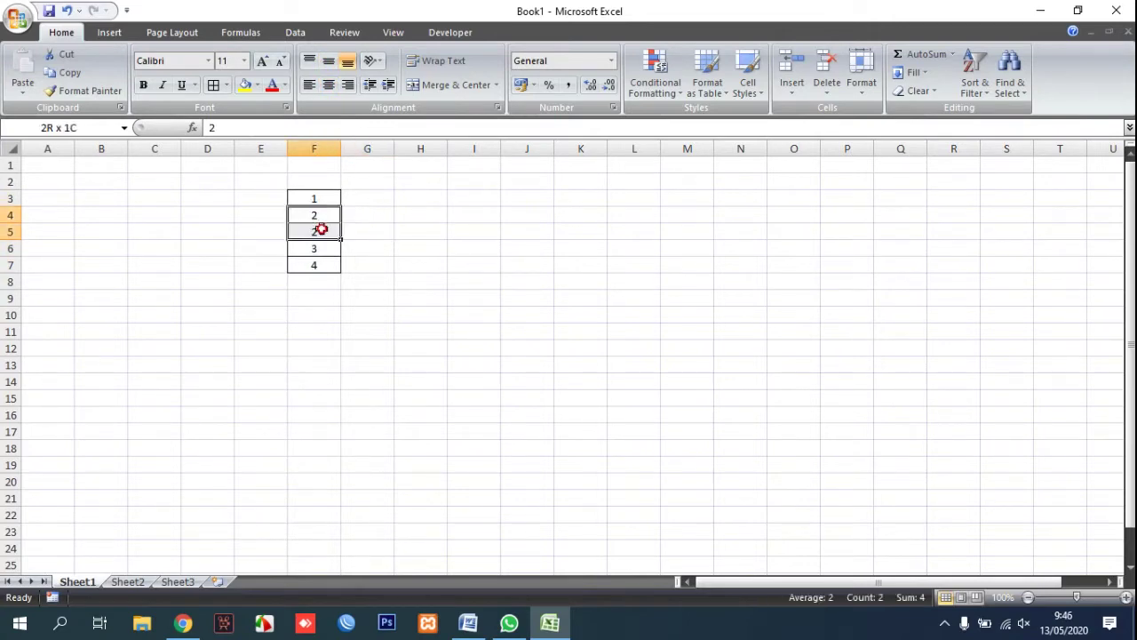
{"action": "left_click", "coordinate": [255, 85]}
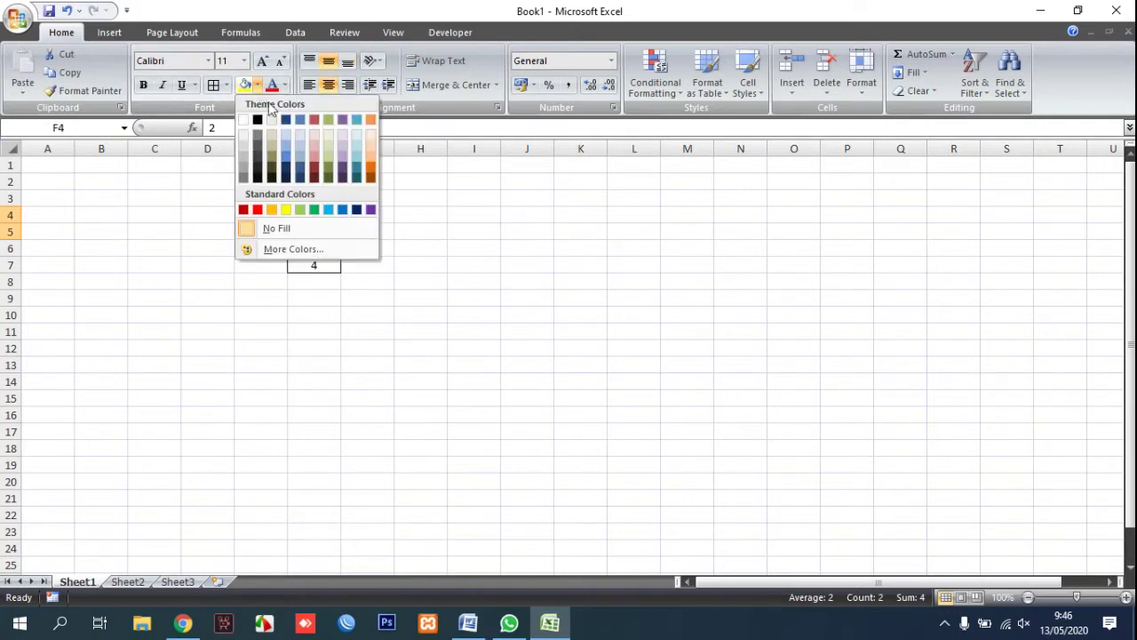
{"action": "left_click", "coordinate": [285, 164]}
{"action": "left_click", "coordinate": [367, 216]}
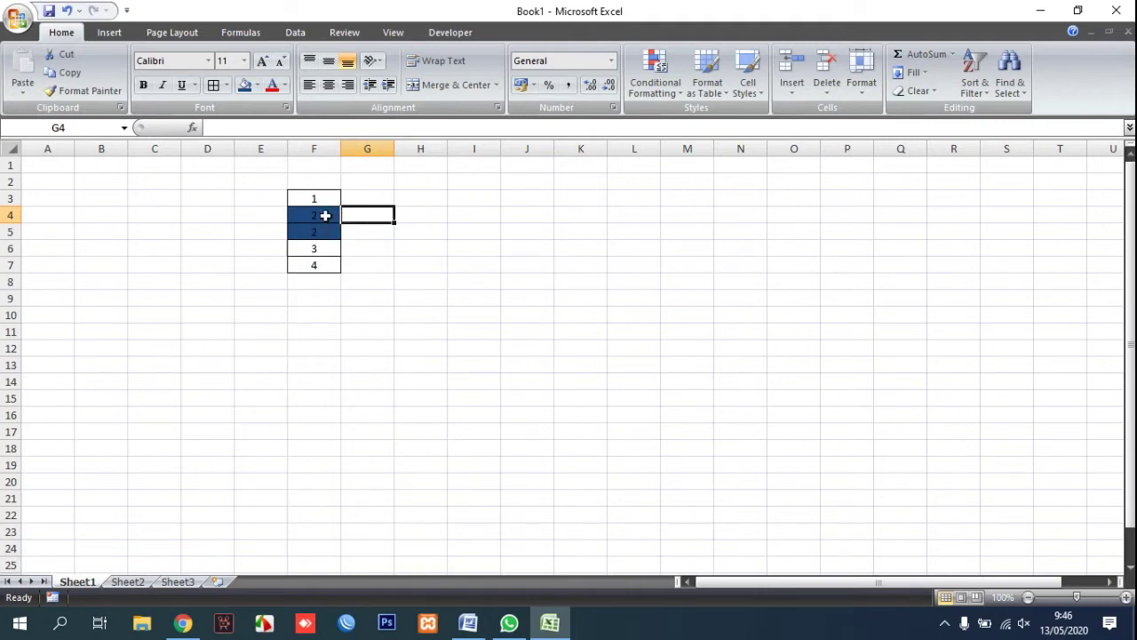
Point out the duplicate 2s in F4:F5 and the unique values 1, 3 and 4
{"action": "left_click", "coordinate": [319, 216]}
{"action": "left_click_drag", "start_coordinate": [319, 216], "coordinate": [317, 234]}
{"action": "left_click", "coordinate": [325, 199], "text": "ctrl"}
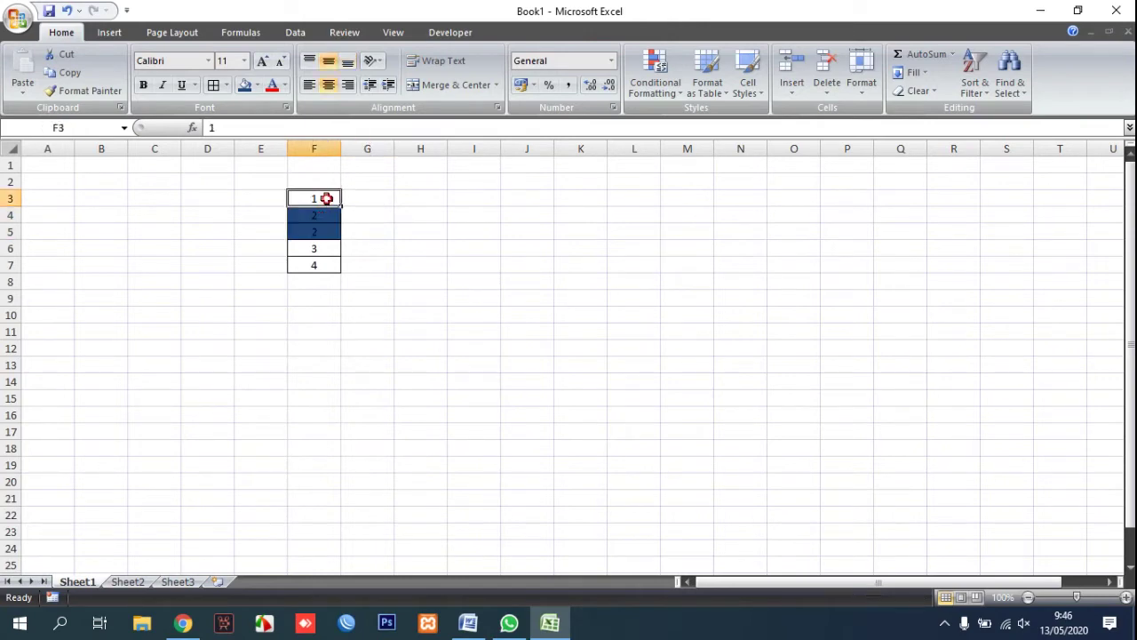
{"action": "left_click", "coordinate": [325, 249], "text": "ctrl"}
{"action": "left_click", "coordinate": [326, 264], "text": "ctrl"}
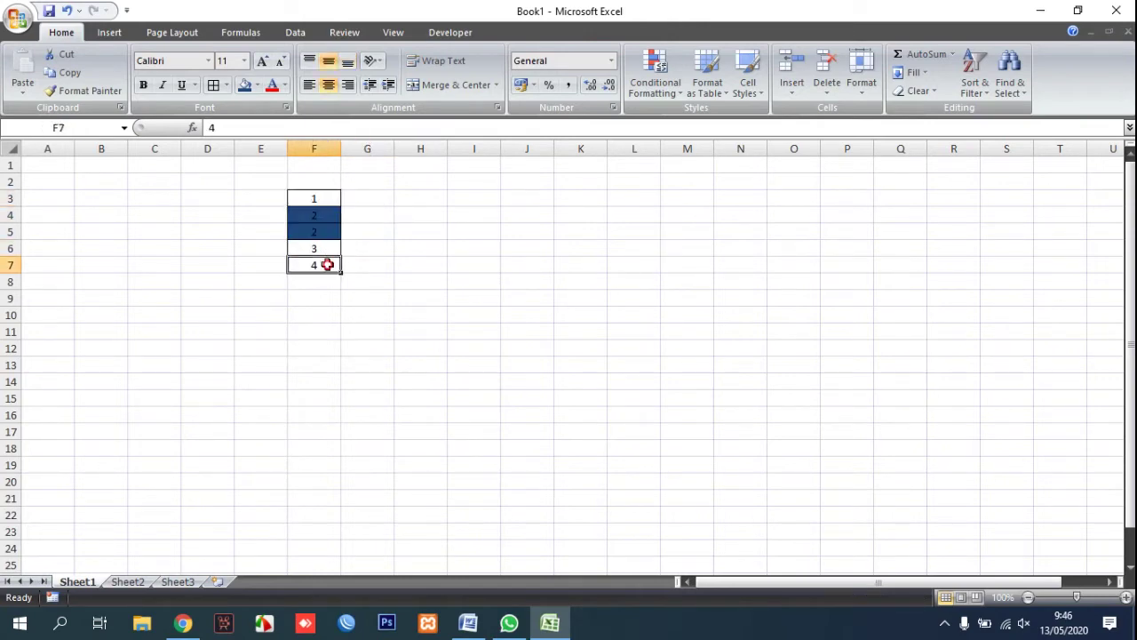
Select H4 and centre it horizontally and vertically
{"action": "left_click", "coordinate": [428, 220]}
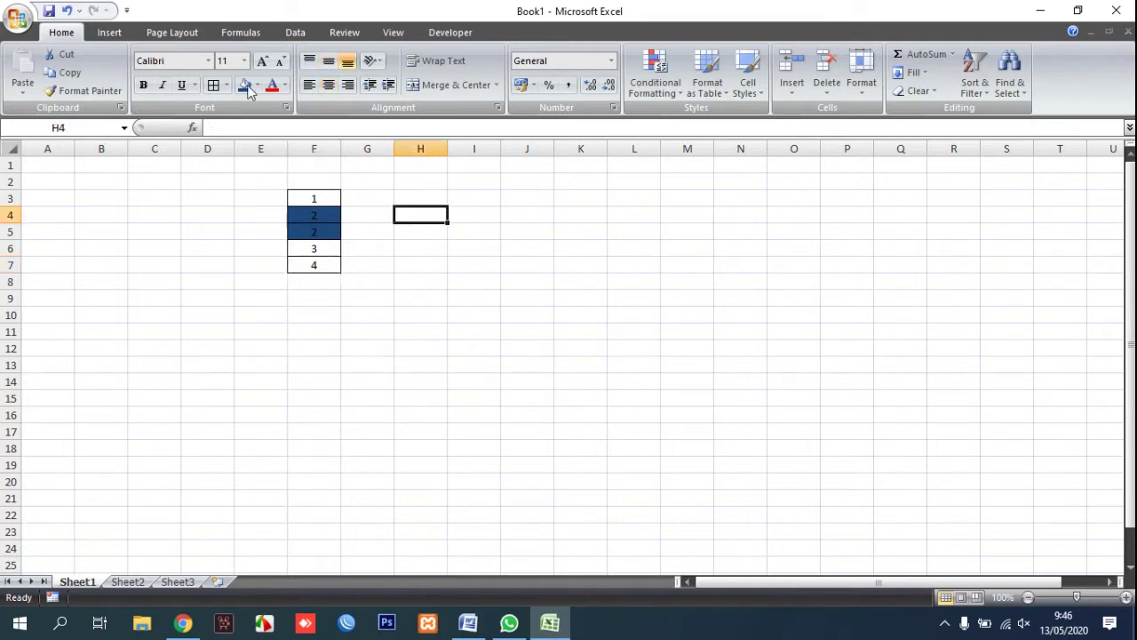
{"action": "left_click", "coordinate": [328, 84]}
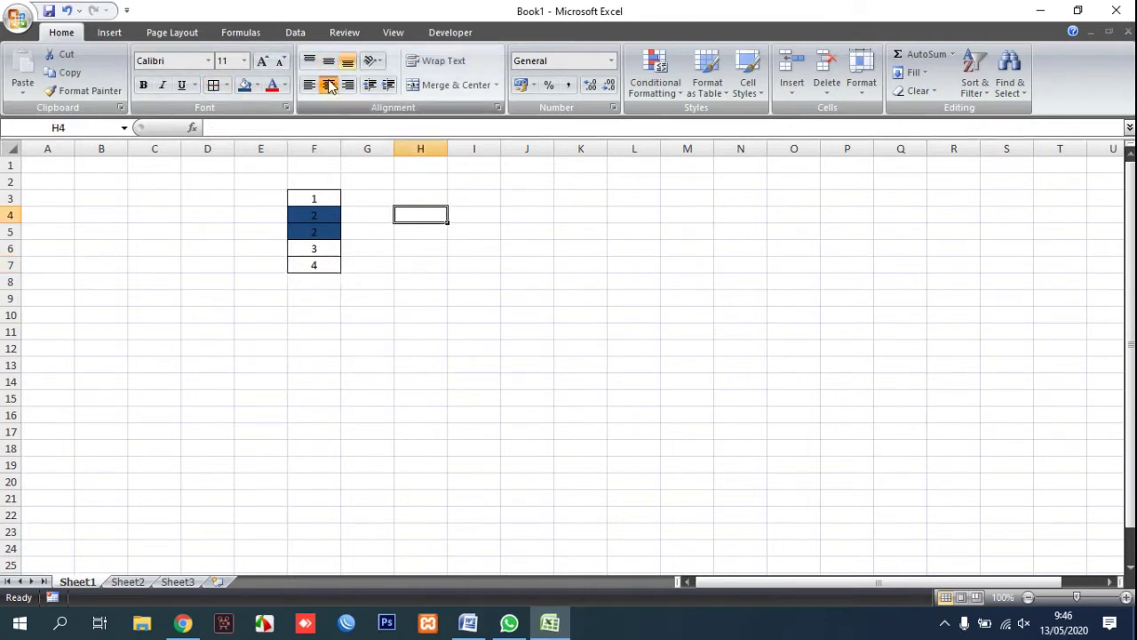
{"action": "left_click", "coordinate": [328, 60]}
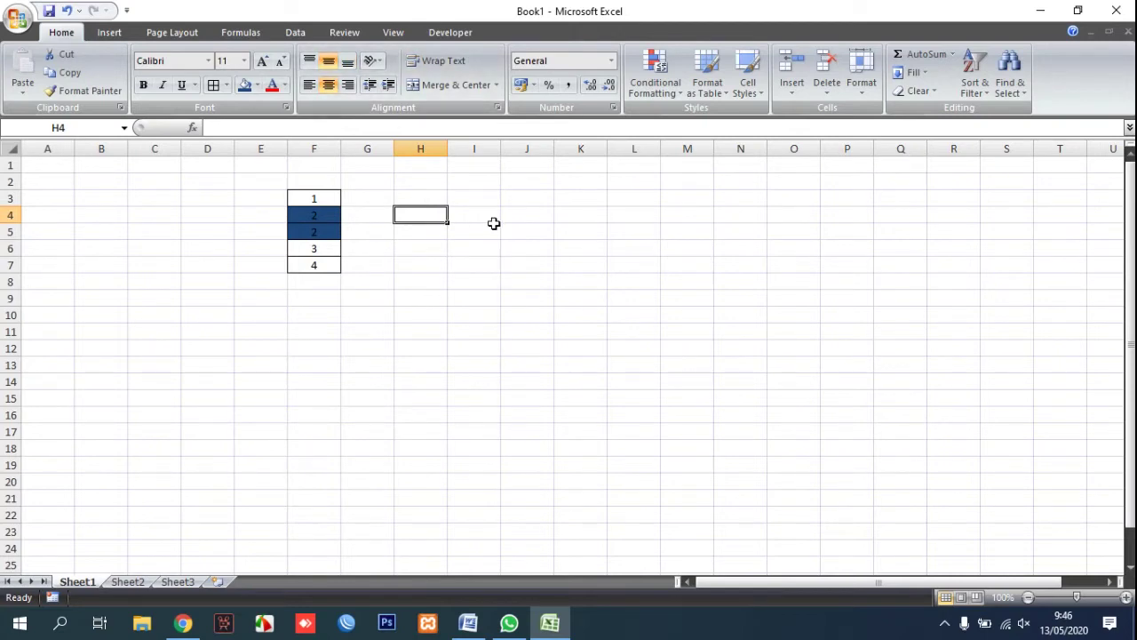
Begin H4's formula as =SUMPRODUCT((COUNTIF( using the SUMPRODUCT and COUNTIF suggestions
{"action": "type", "text": "=SU"}
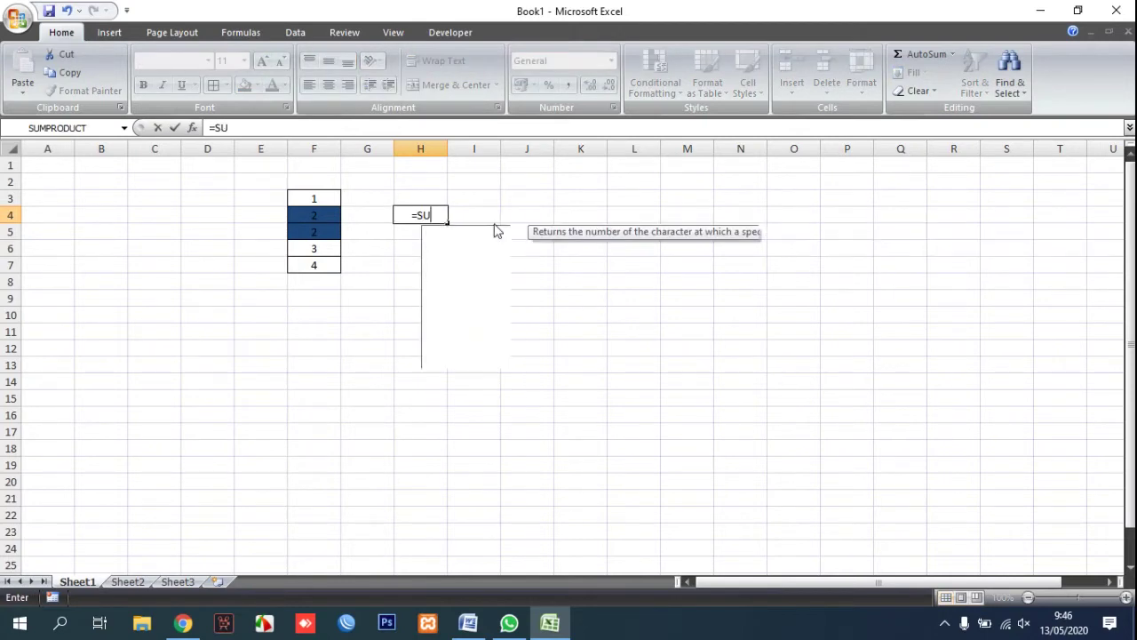
{"action": "type", "text": "MPR"}
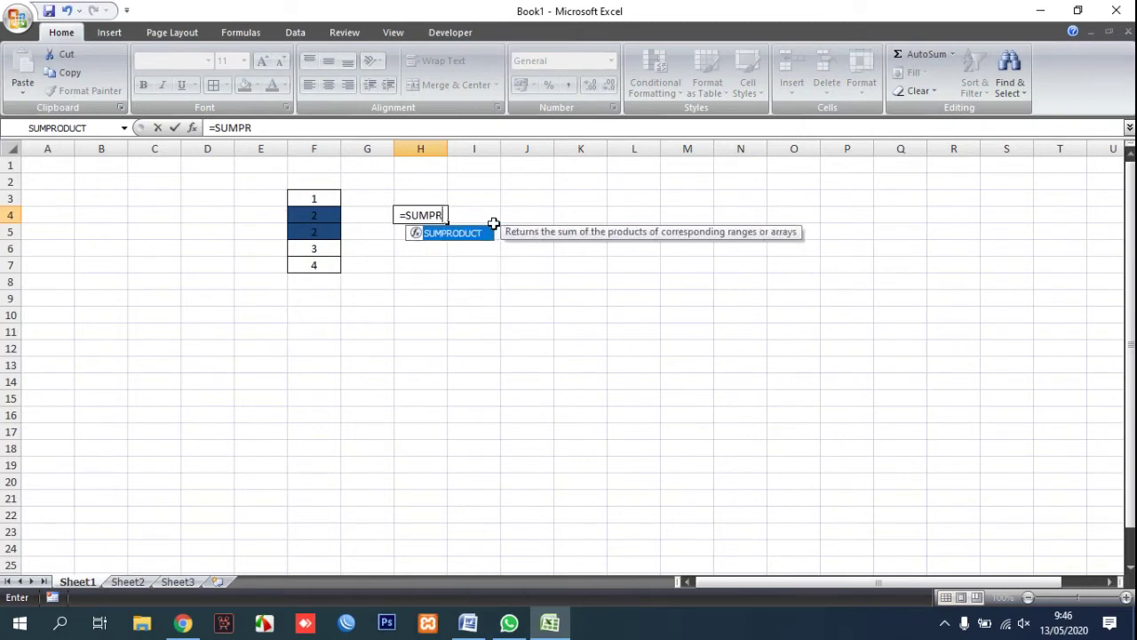
{"action": "key", "text": "Tab"}
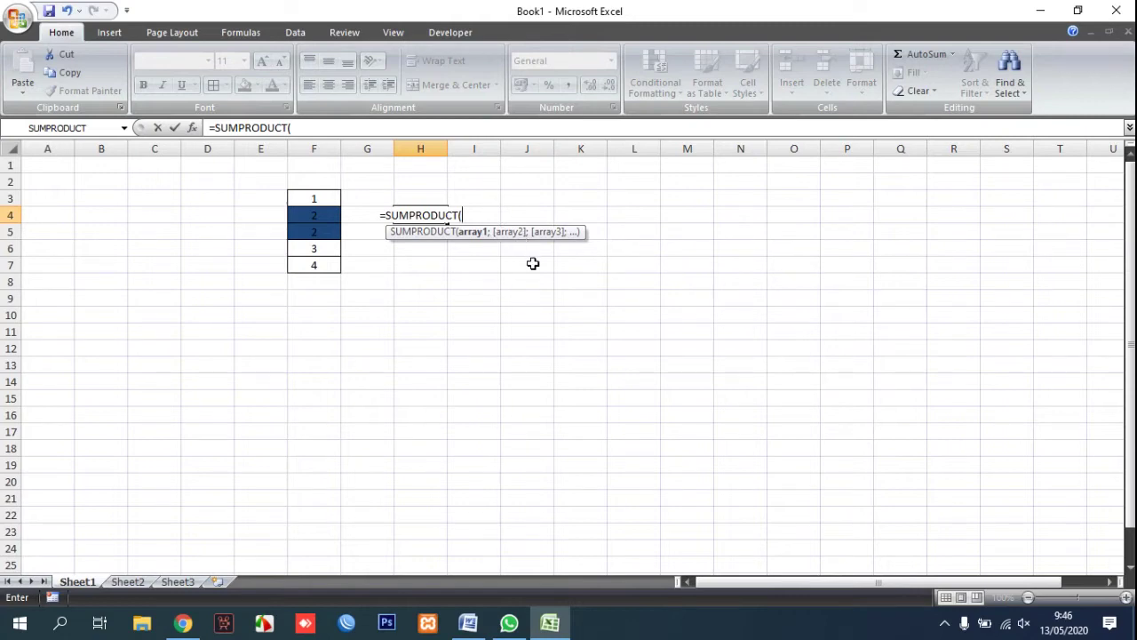
{"action": "type", "text": "("}
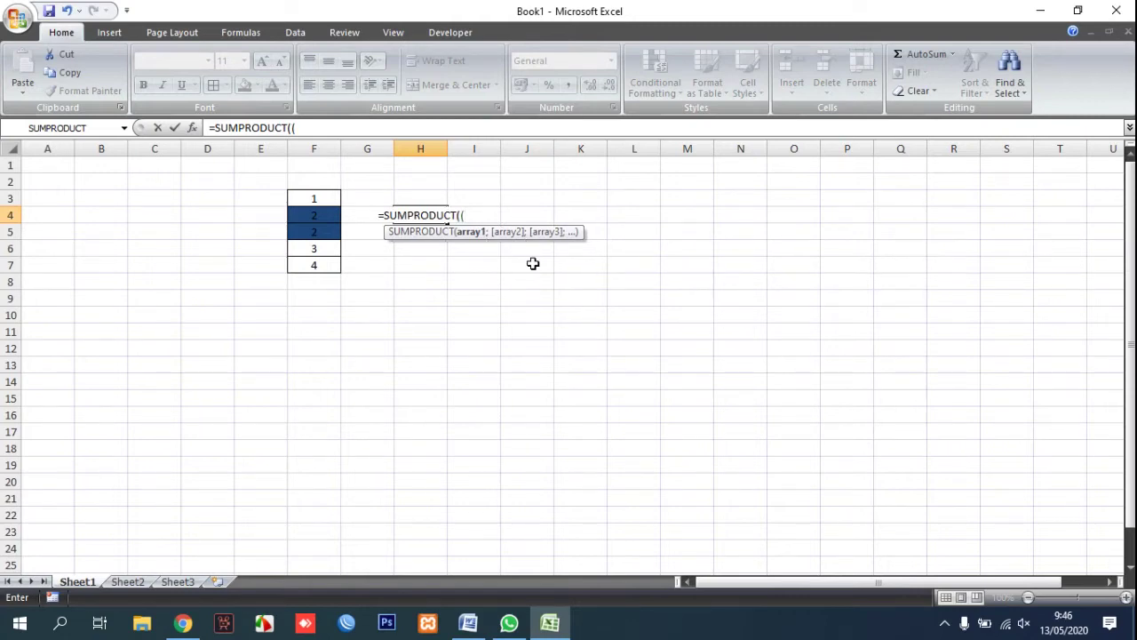
{"action": "type", "text": "COUNT"}
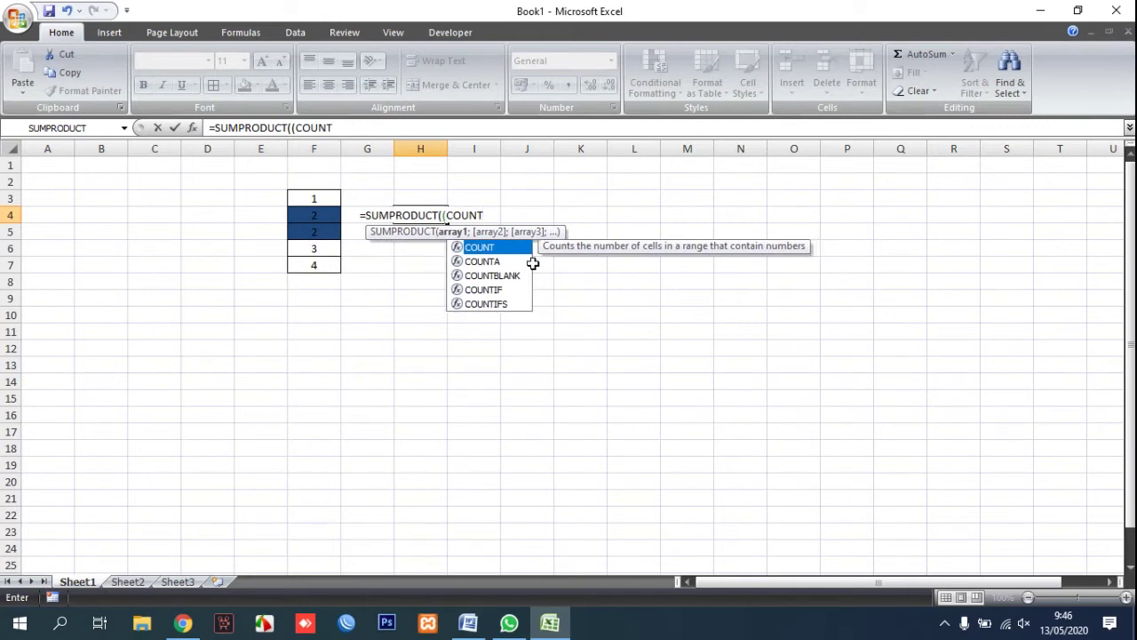
{"action": "key", "text": "Down"}
{"action": "key", "text": "Down"}
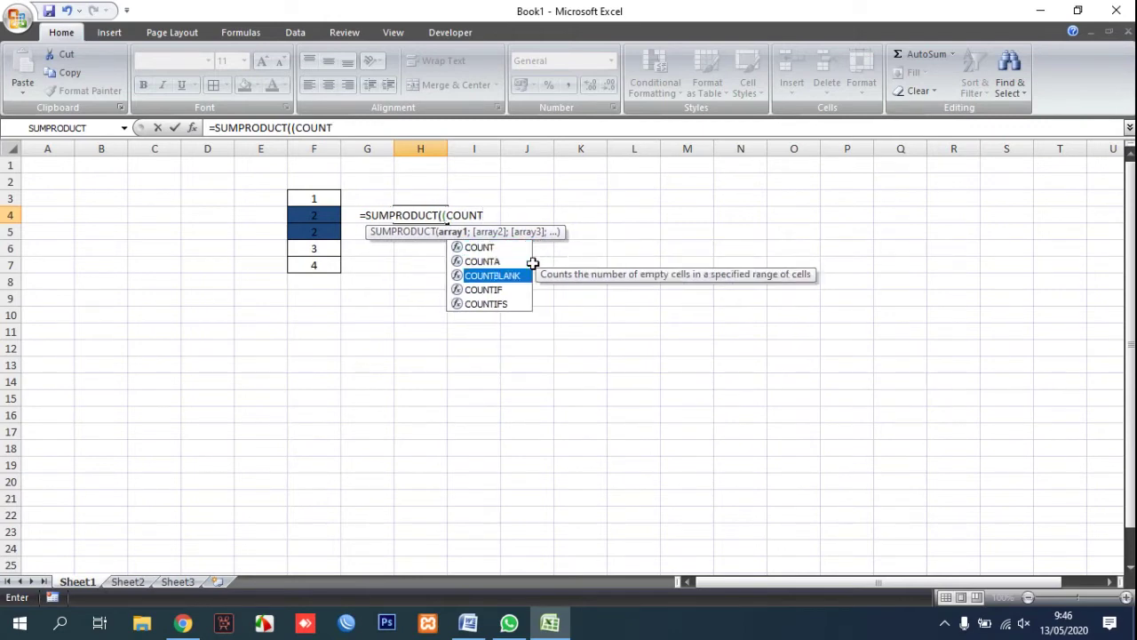
{"action": "key", "text": "Down"}
{"action": "key", "text": "Tab"}
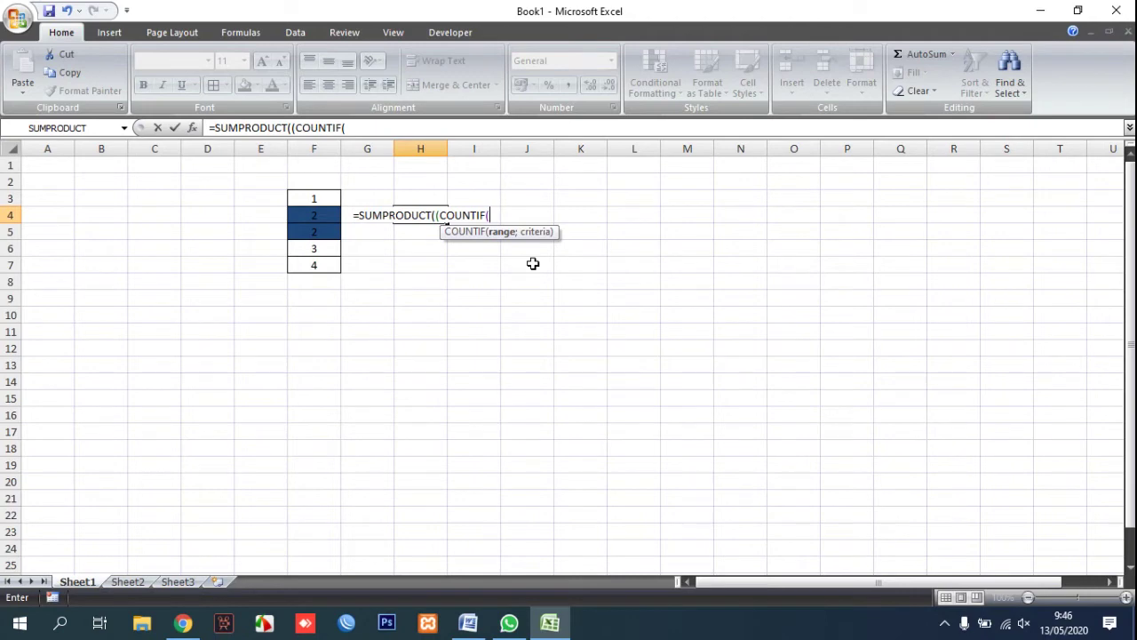
{"action": "type", "text": "("}
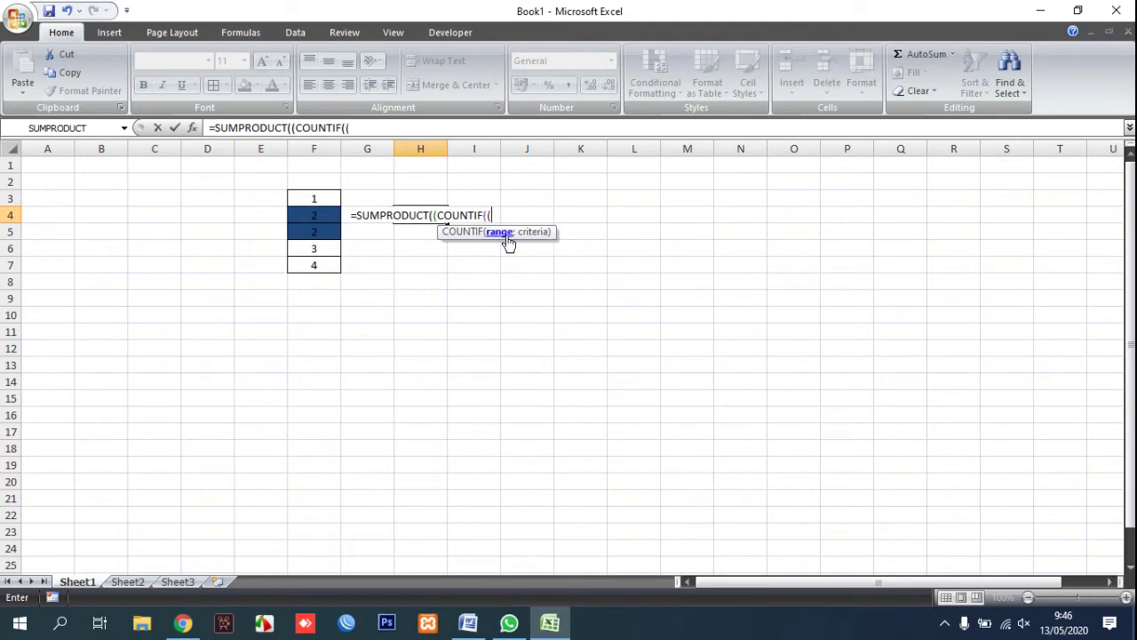
{"action": "key", "text": "BackSpace"}
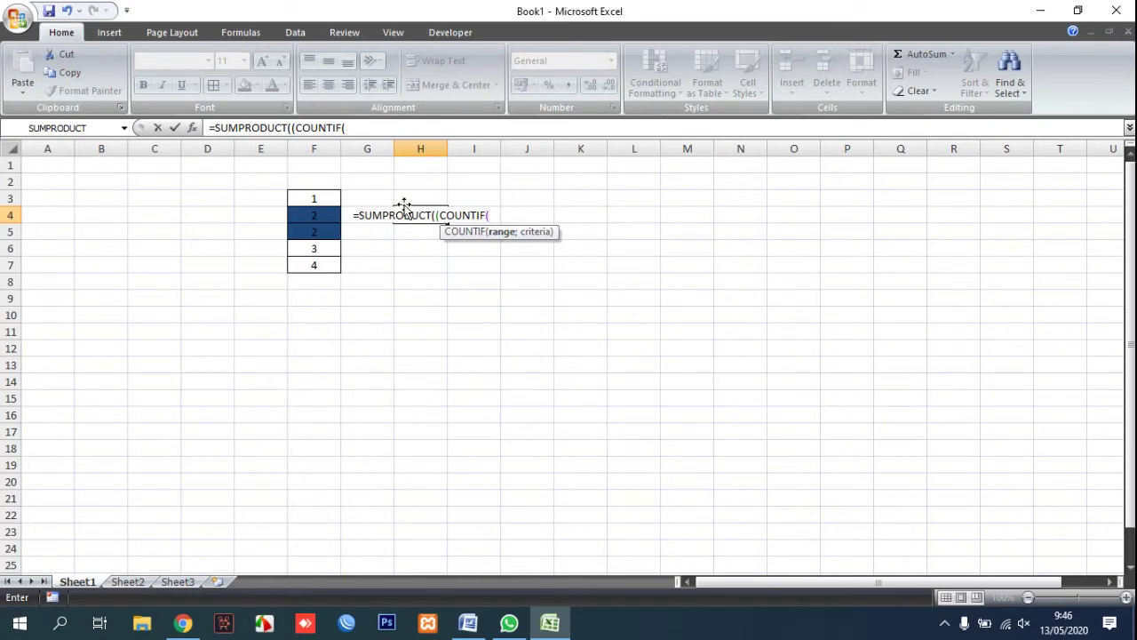
Complete H4 as =SUMPRODUCT((COUNTIF(F3:F7;F3:F7)=1)*F3:F7) and commit it
{"action": "left_click_drag", "start_coordinate": [311, 199], "coordinate": [316, 264]}
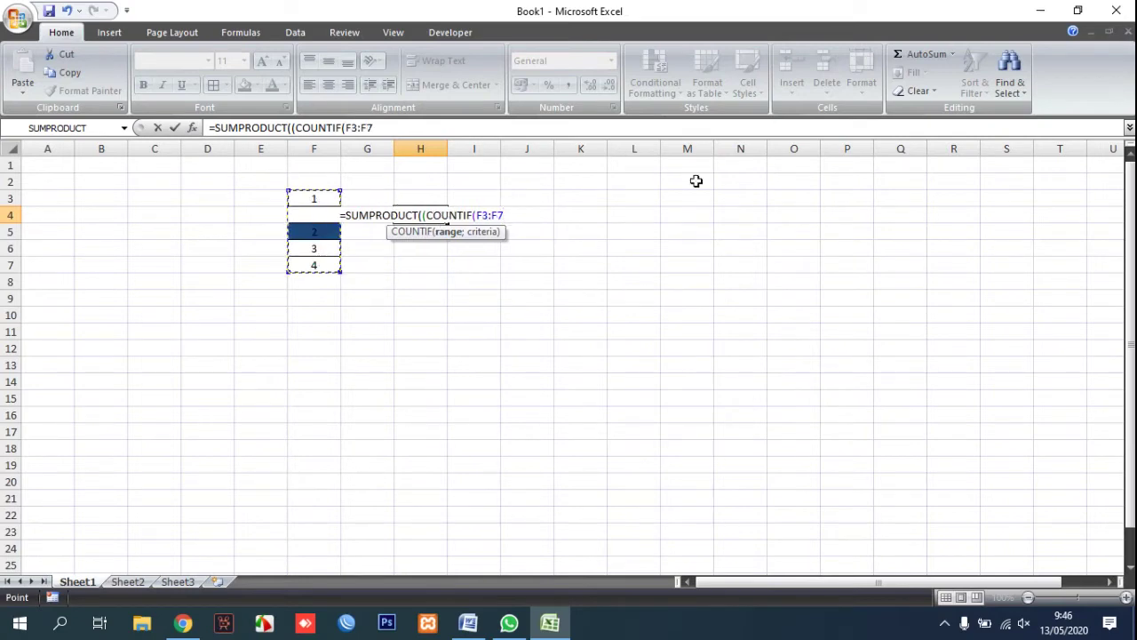
{"action": "type", "text": ";"}
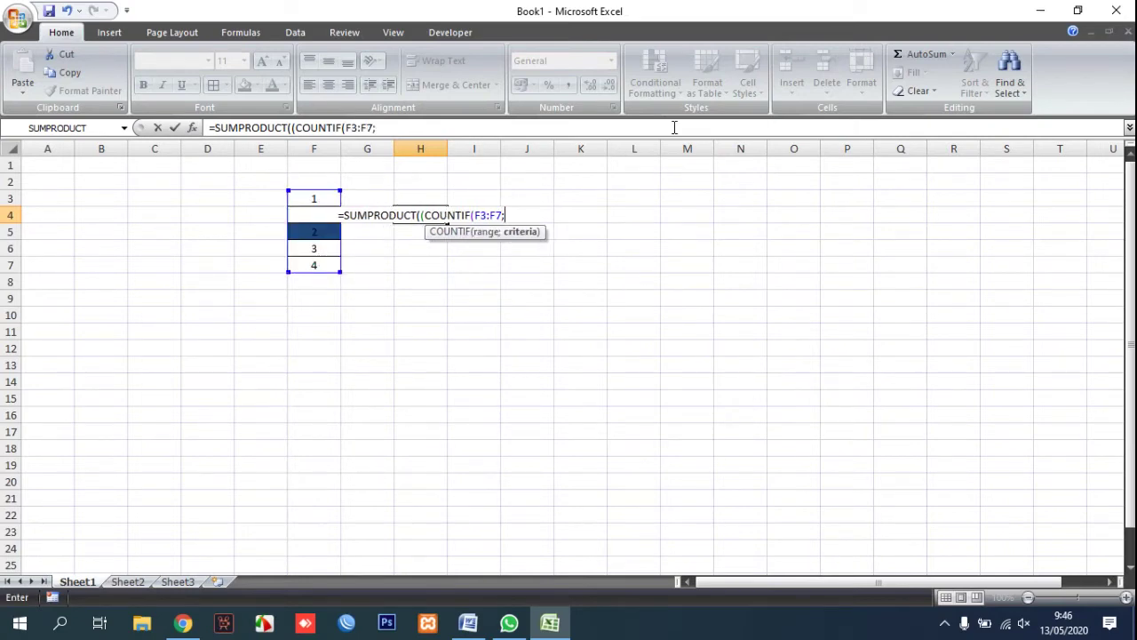
{"action": "left_click_drag", "start_coordinate": [315, 199], "coordinate": [320, 269]}
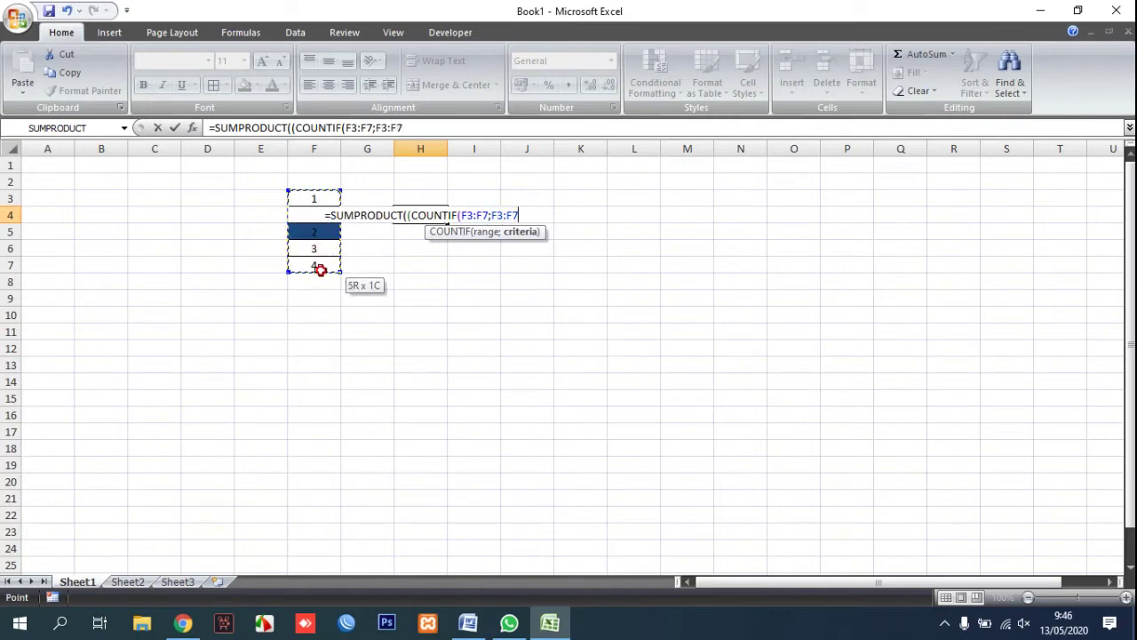
{"action": "type", "text": ")"}
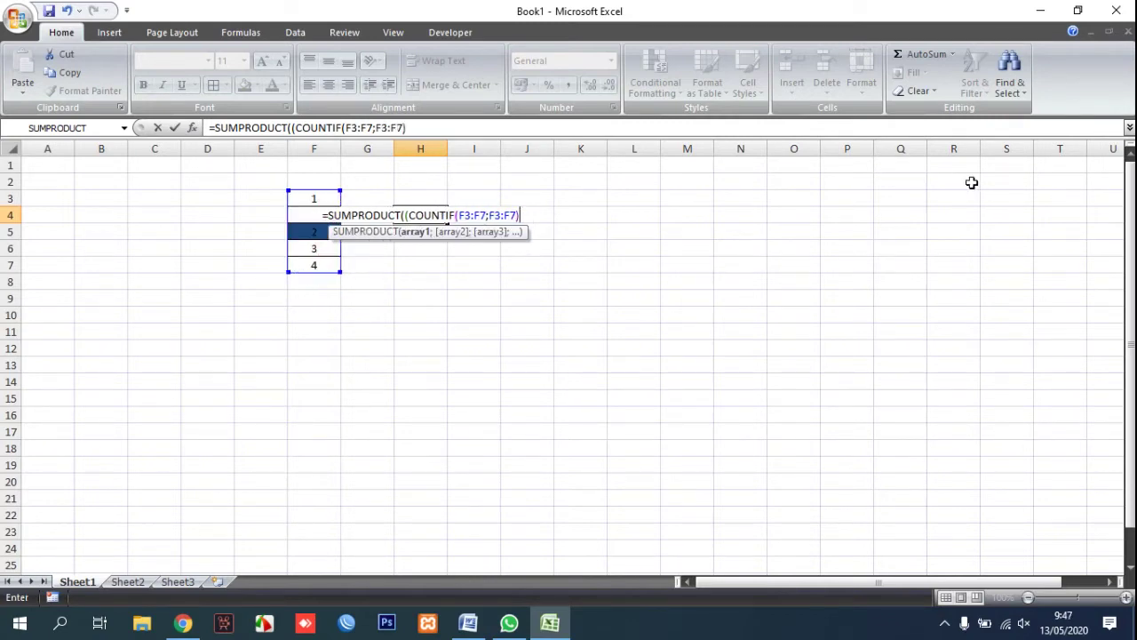
{"action": "type", "text": "=1"}
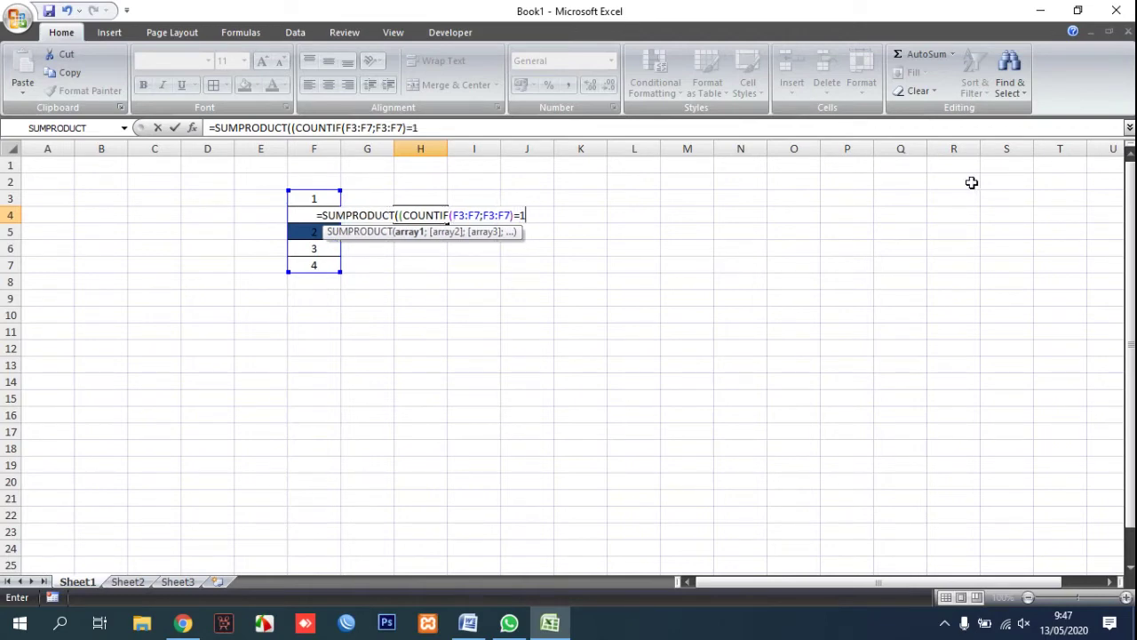
{"action": "type", "text": ")"}
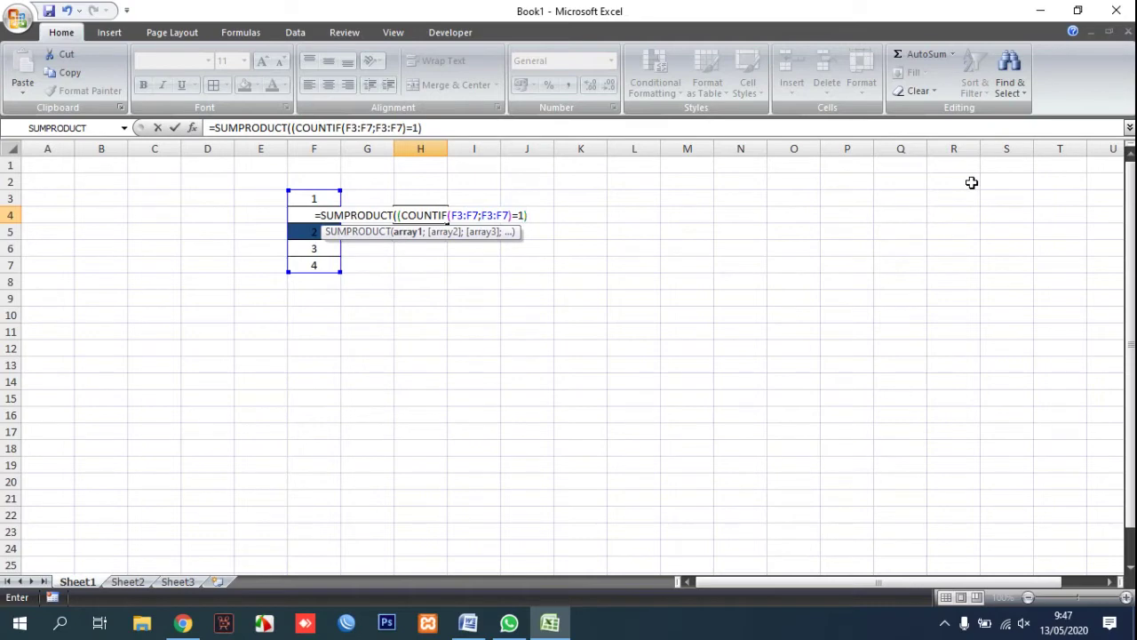
{"action": "type", "text": "*"}
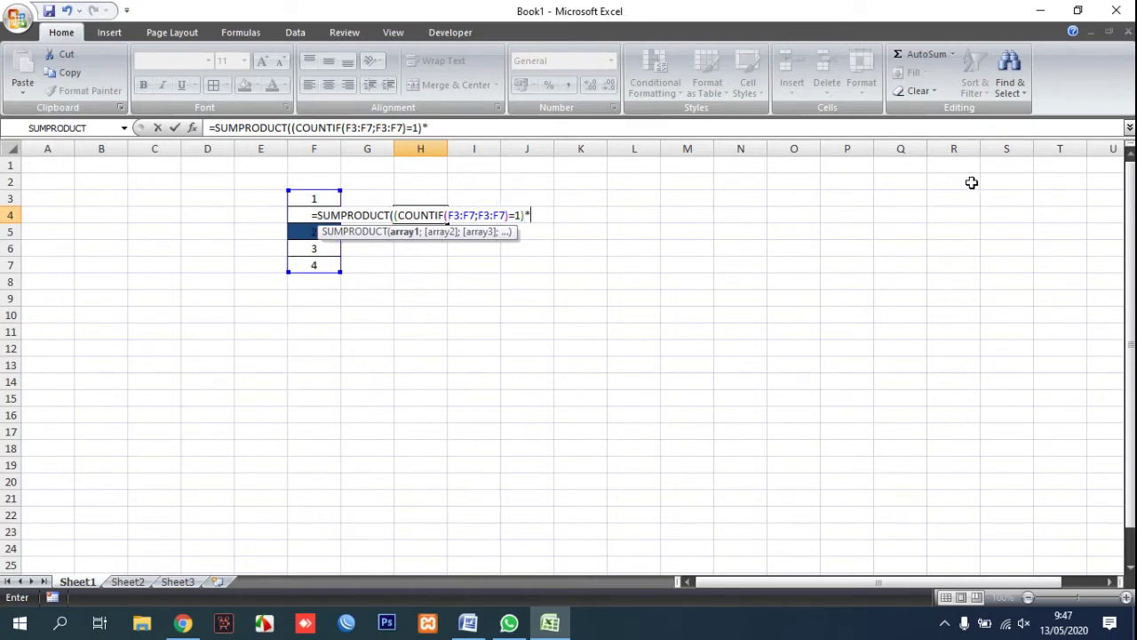
{"action": "left_click_drag", "start_coordinate": [313, 197], "coordinate": [317, 263]}
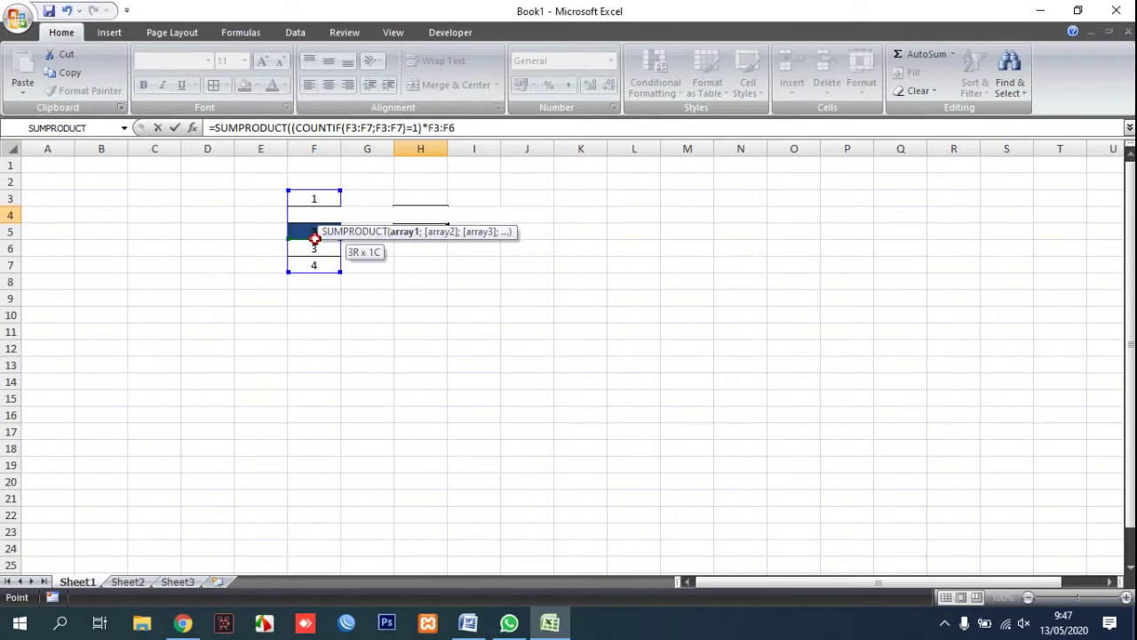
{"action": "type", "text": ")"}
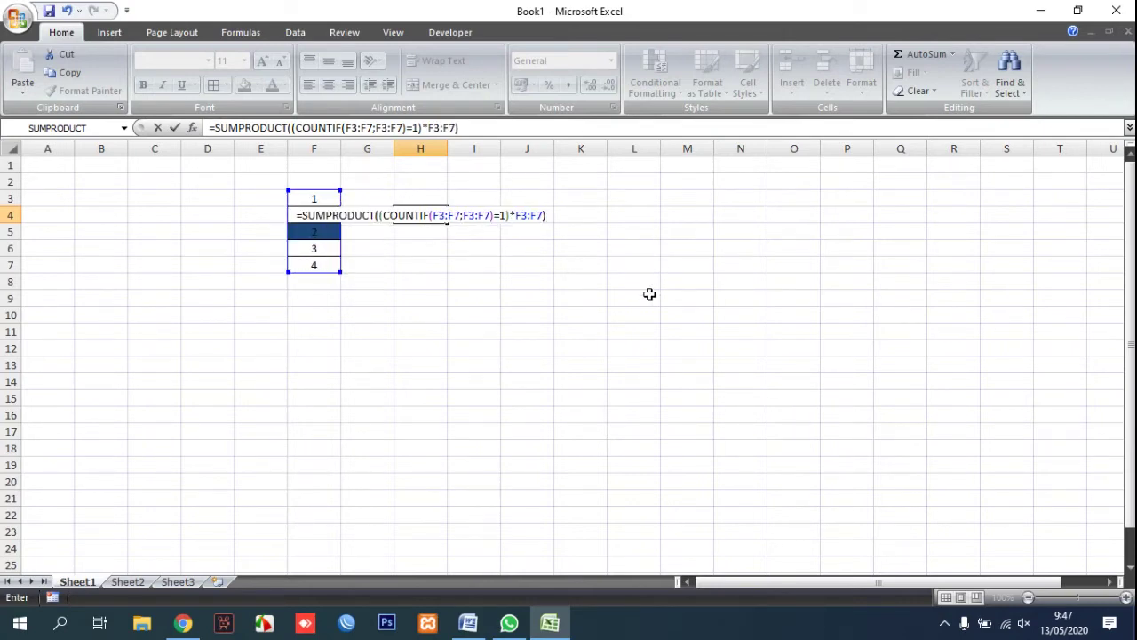
{"action": "key", "text": "Tab"}
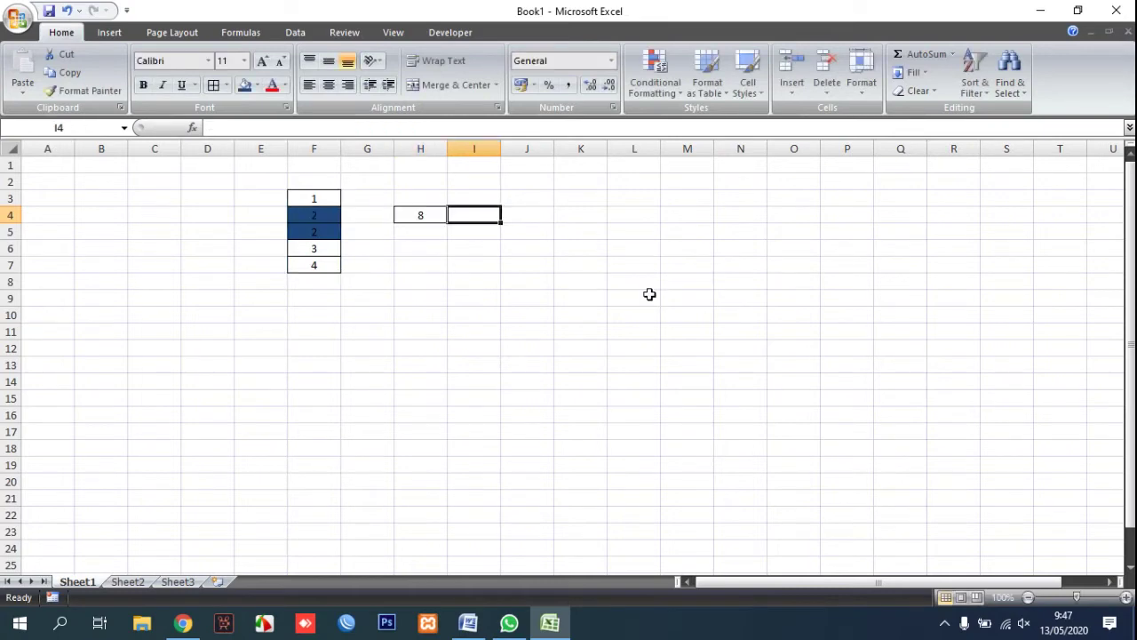
Reselect H4 and display its formula references in the formula bar
{"action": "left_click", "coordinate": [718, 315]}
{"action": "left_click", "coordinate": [421, 219]}
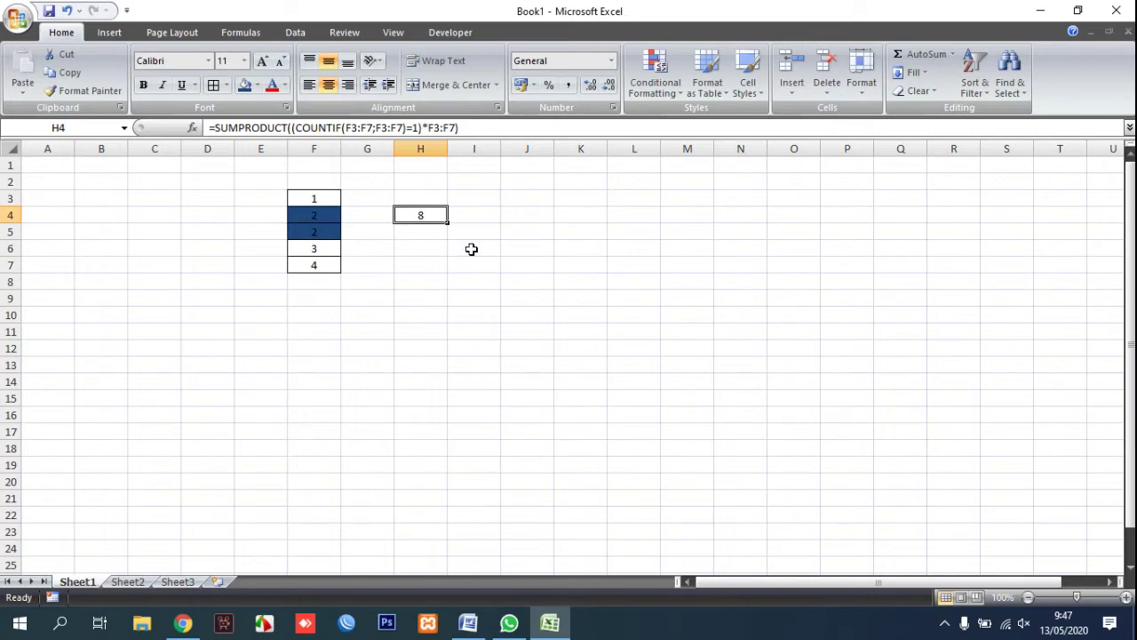
{"action": "left_click", "coordinate": [477, 128]}
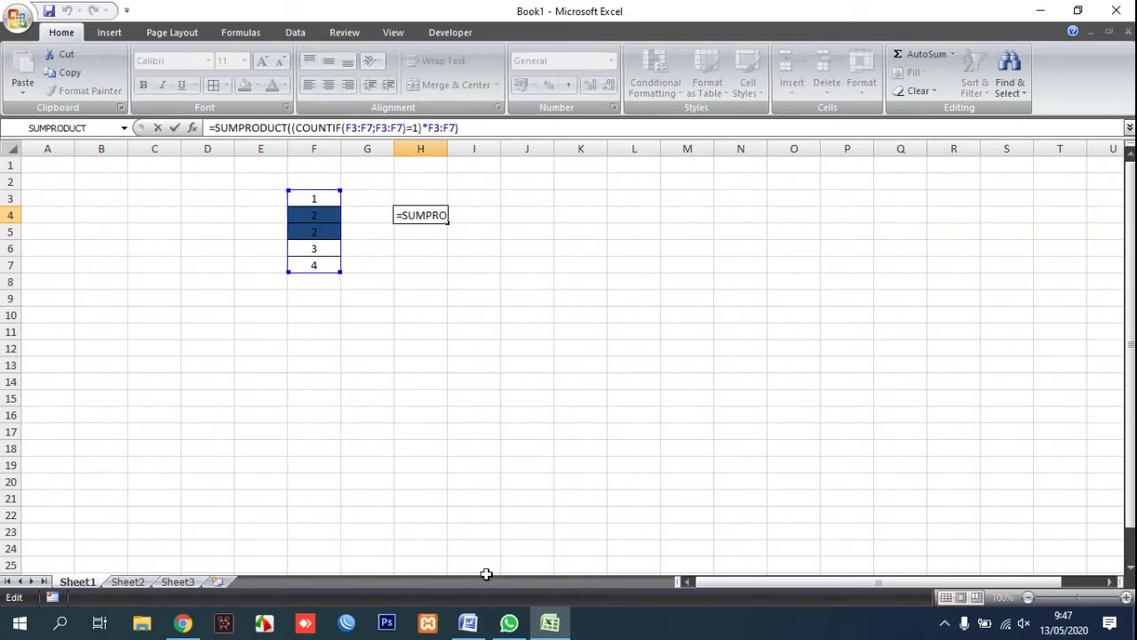
Bring 11.docx forward in Word and move its window right to uncover column F
{"action": "left_click", "coordinate": [468, 623]}
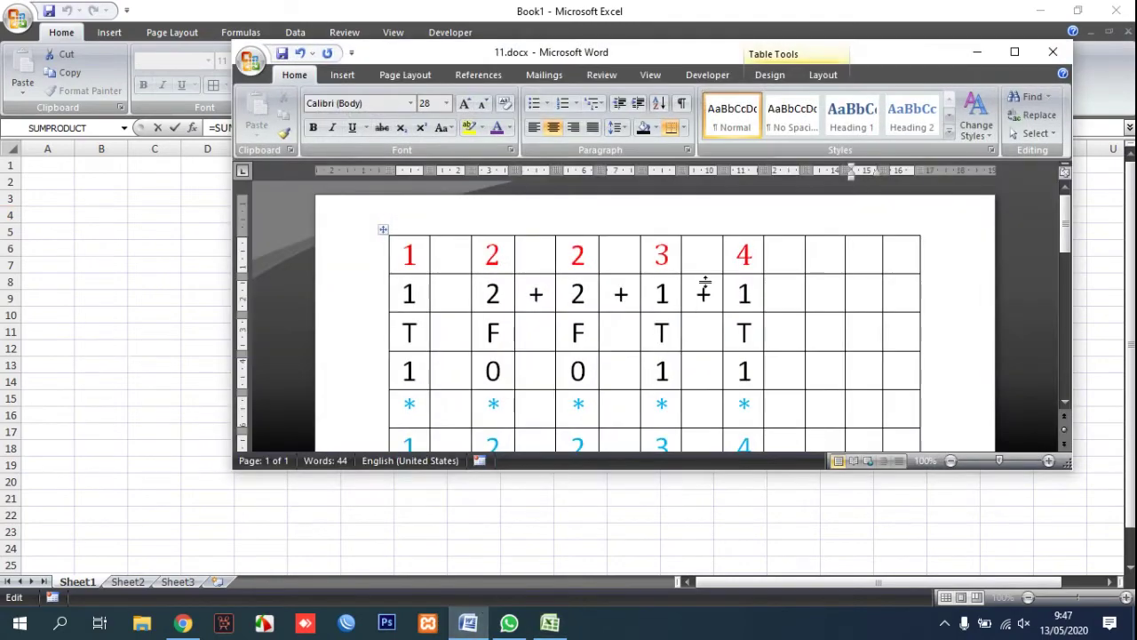
{"action": "left_click", "coordinate": [1014, 51]}
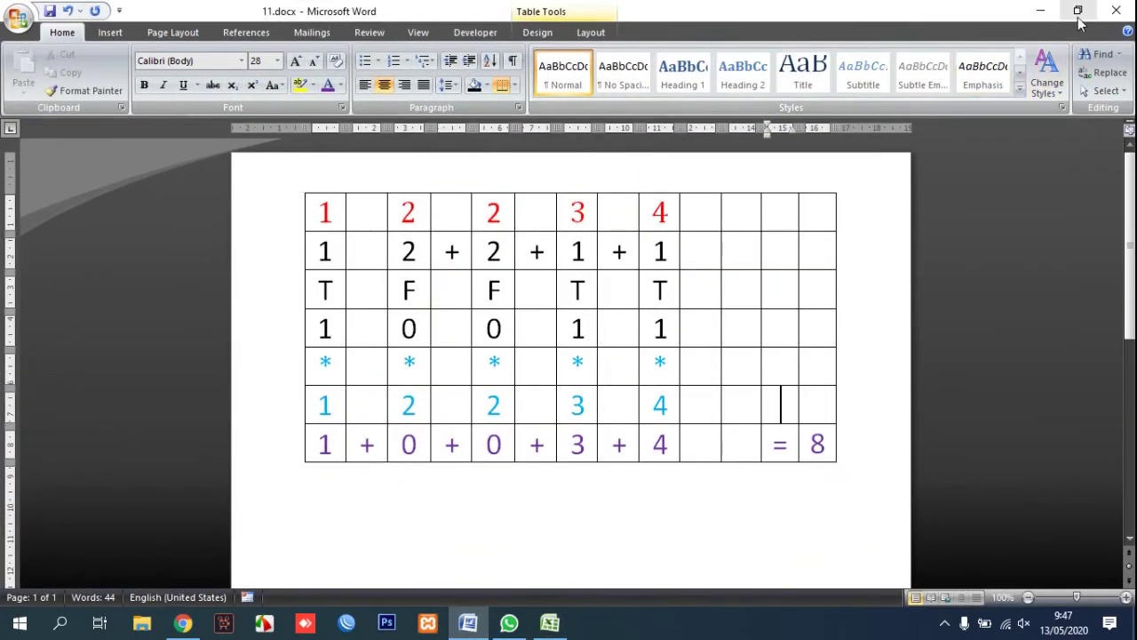
{"action": "left_click", "coordinate": [1071, 16]}
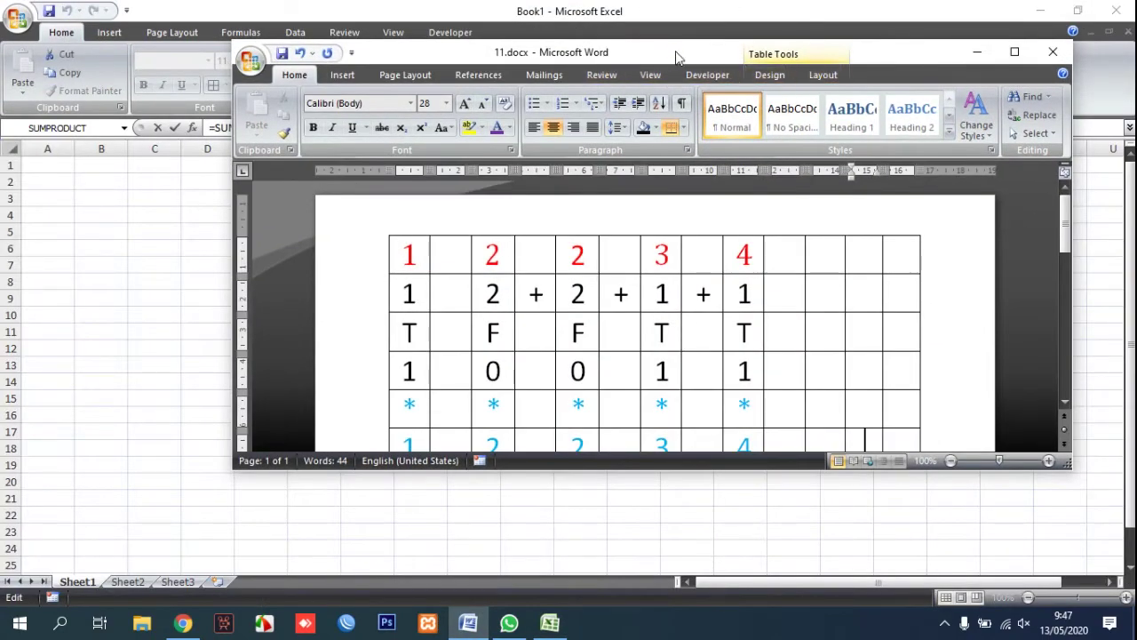
{"action": "left_click_drag", "start_coordinate": [677, 53], "coordinate": [861, 66]}
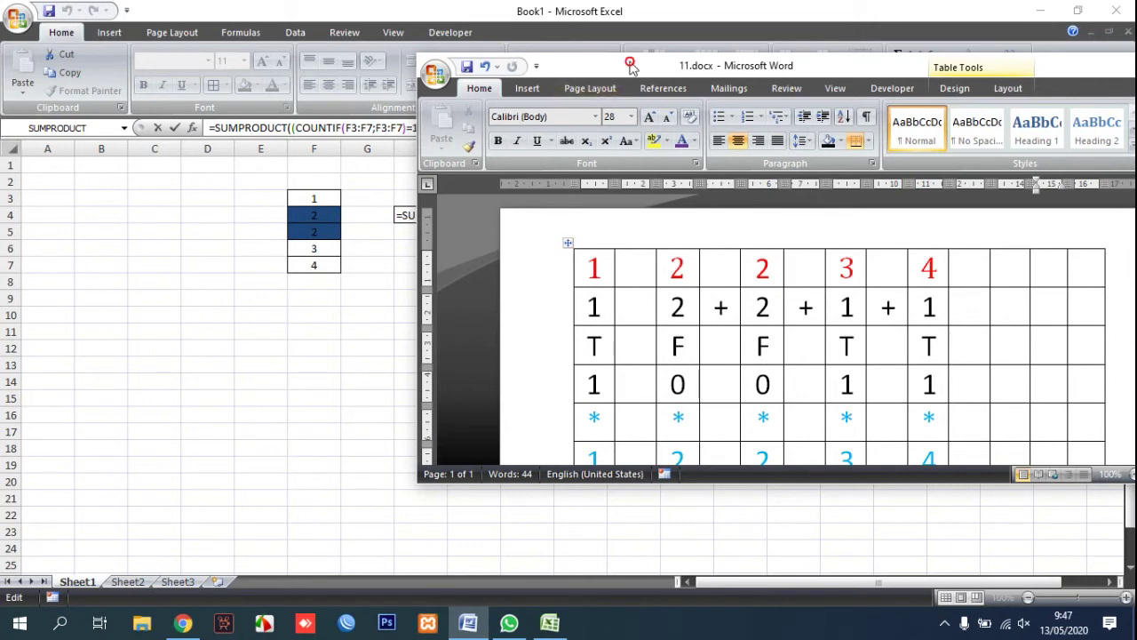
Move the Word window further right to expose H4 and highlight the table's counts
{"action": "left_click_drag", "start_coordinate": [632, 67], "coordinate": [674, 75]}
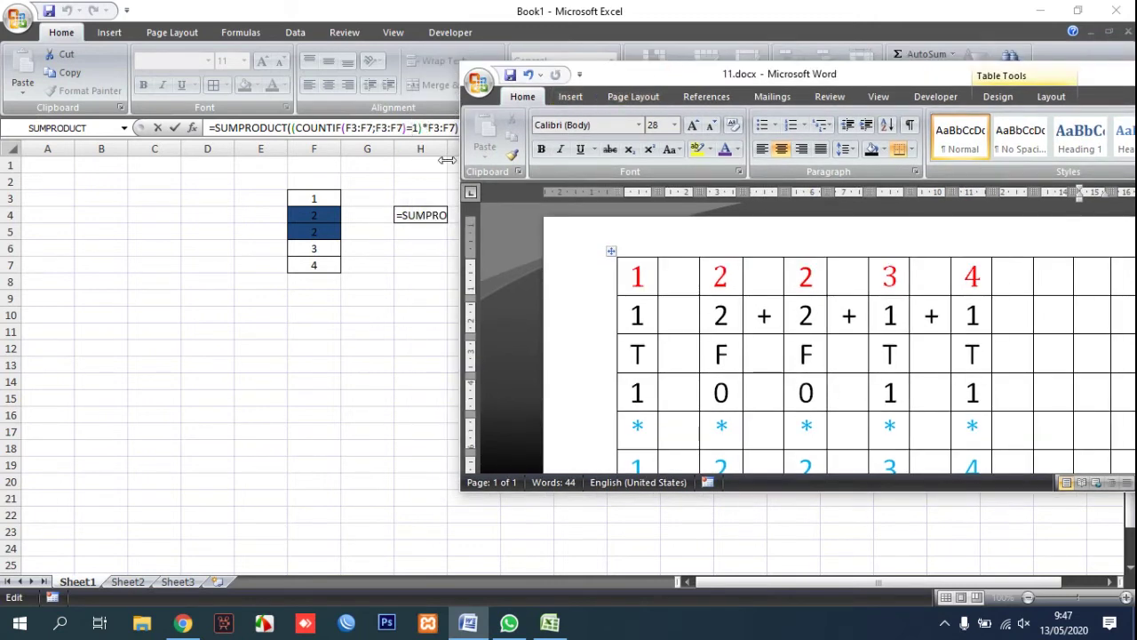
{"action": "double_click", "coordinate": [636, 314]}
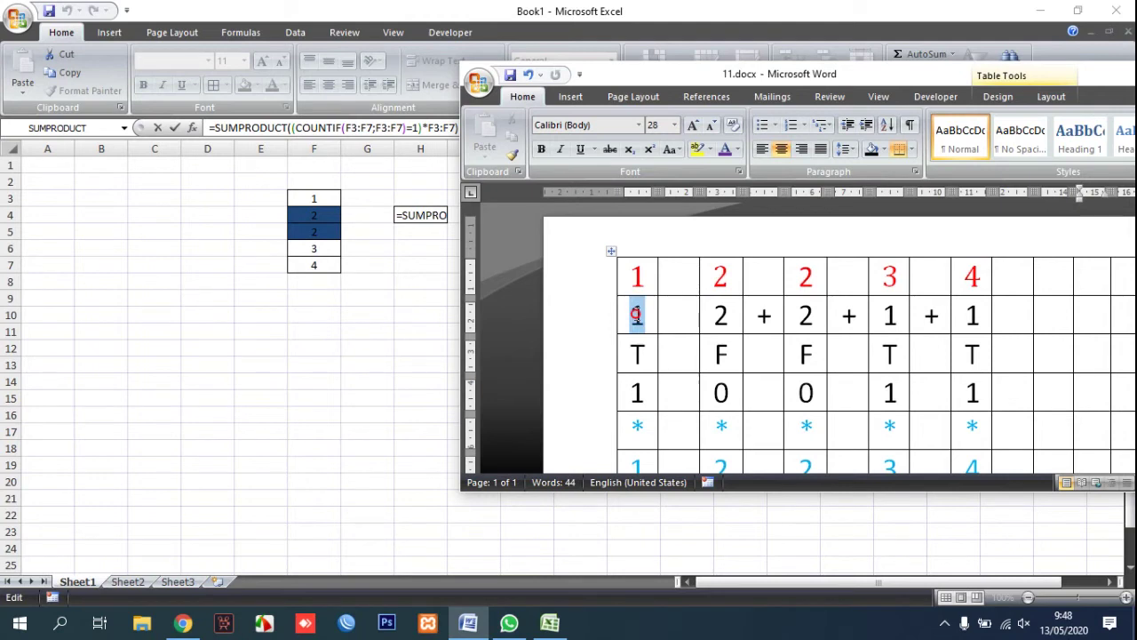
{"action": "left_click", "coordinate": [714, 322]}
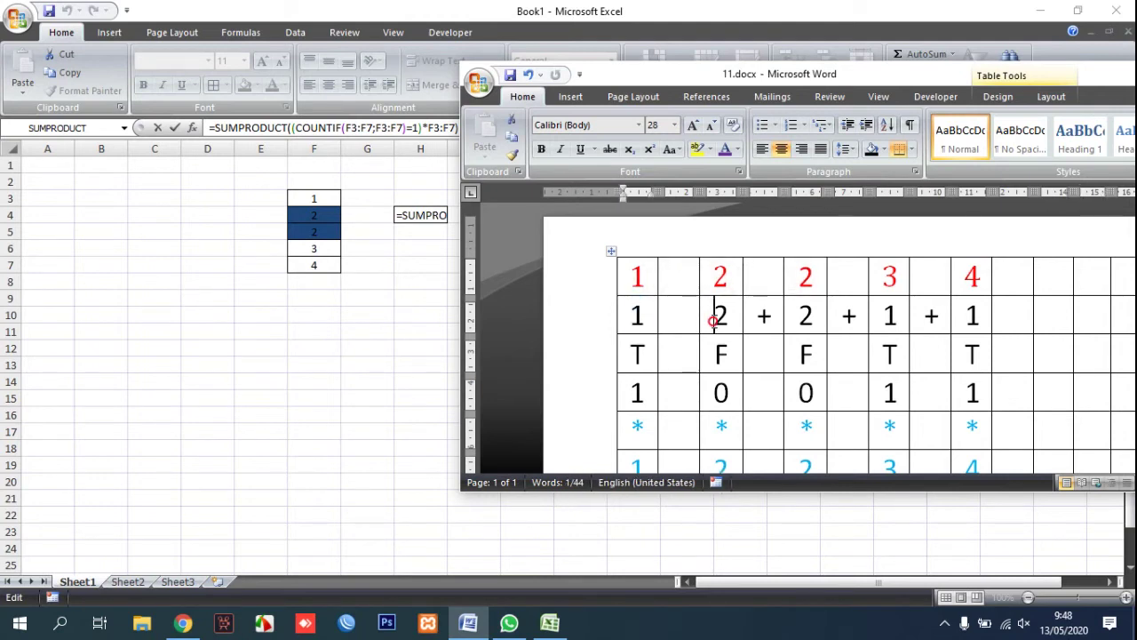
{"action": "left_click_drag", "start_coordinate": [714, 322], "coordinate": [722, 322]}
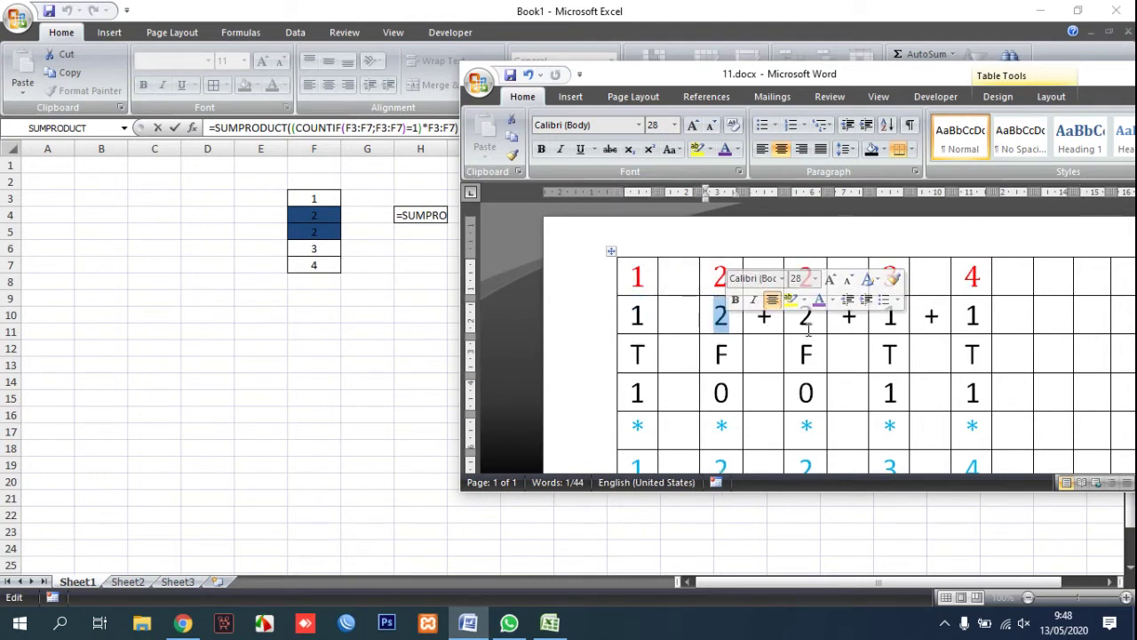
{"action": "left_click", "coordinate": [648, 353]}
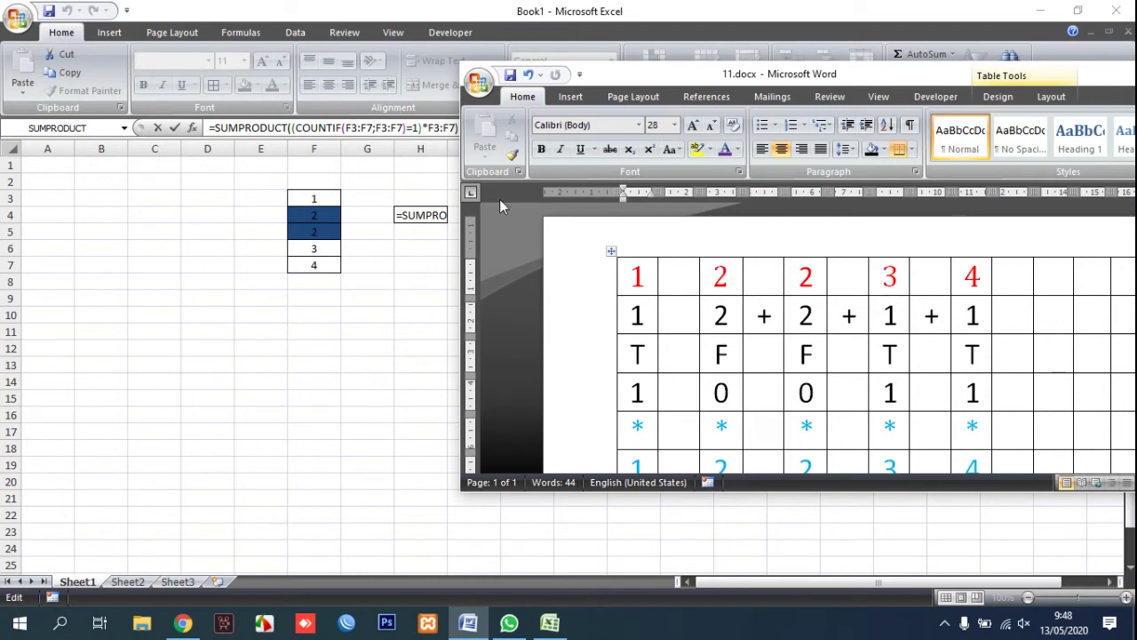
{"action": "left_click_drag", "start_coordinate": [626, 268], "coordinate": [648, 285]}
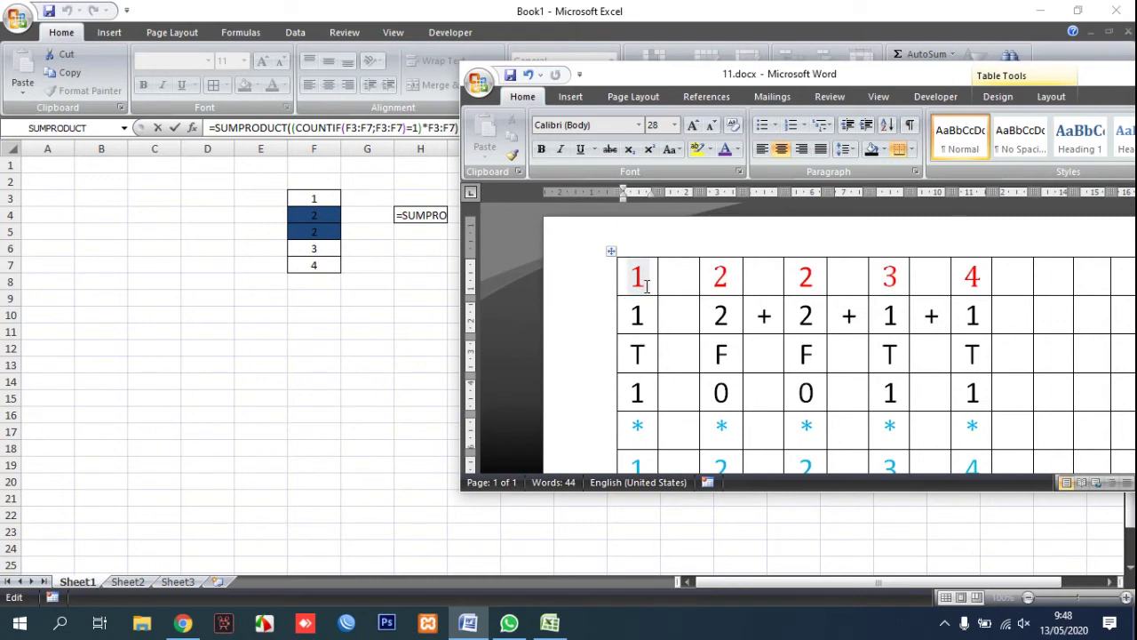
{"action": "left_click", "coordinate": [718, 360]}
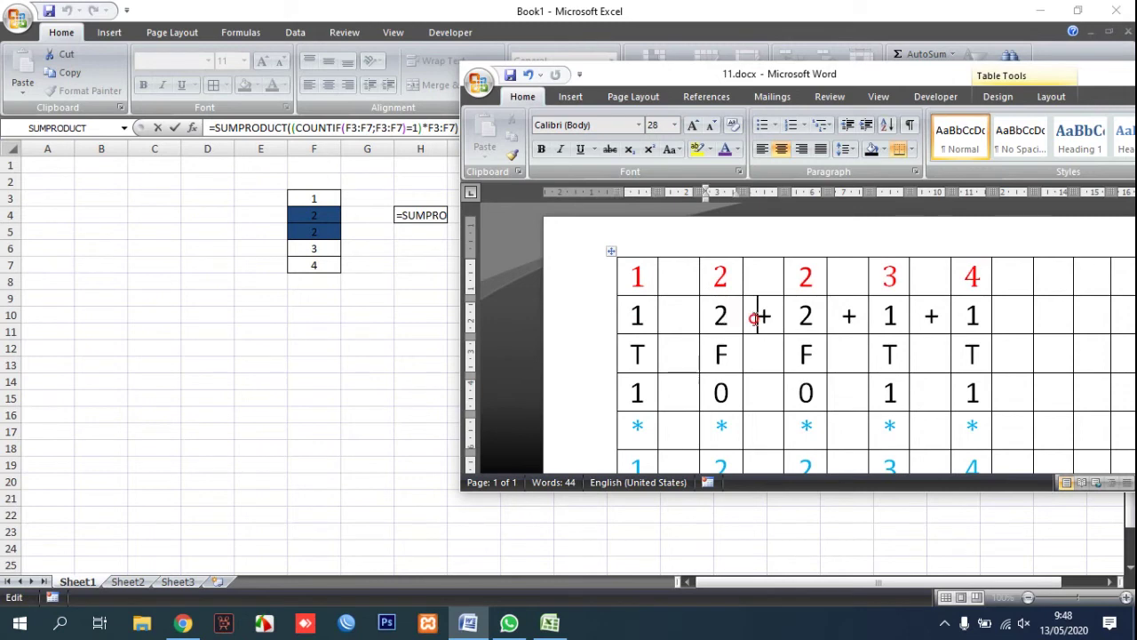
Delete the two plus signs from the table's count row
{"action": "left_click_drag", "start_coordinate": [754, 317], "coordinate": [771, 327]}
{"action": "key", "text": "Delete"}
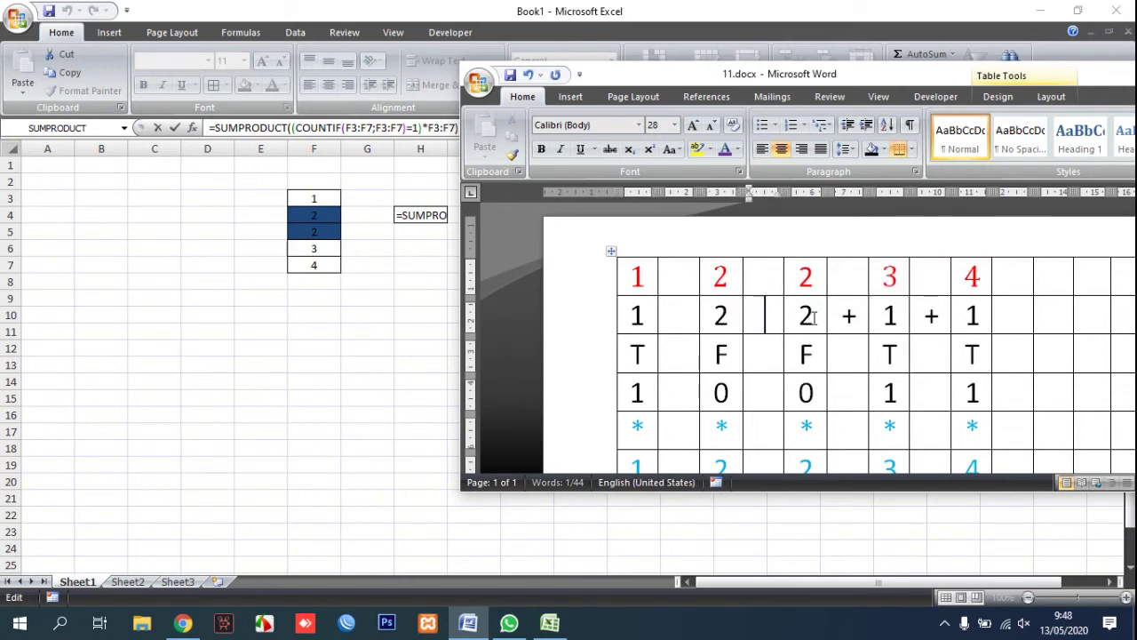
{"action": "left_click_drag", "start_coordinate": [840, 317], "coordinate": [939, 320]}
{"action": "key", "text": "Delete"}
{"action": "key", "text": "Delete"}
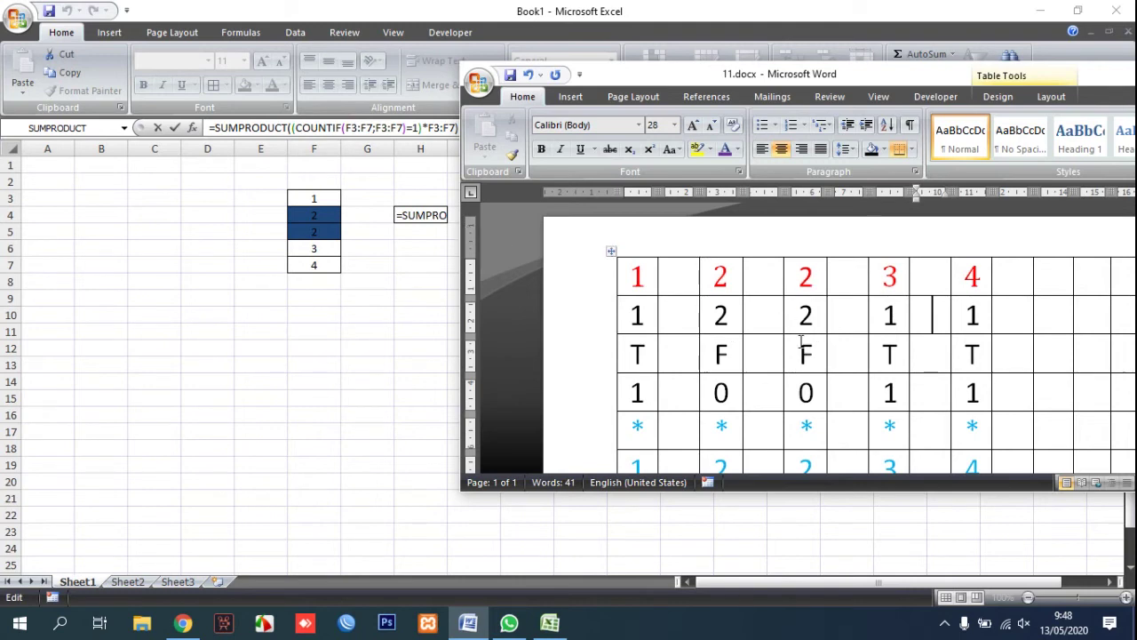
{"action": "double_click", "coordinate": [884, 354]}
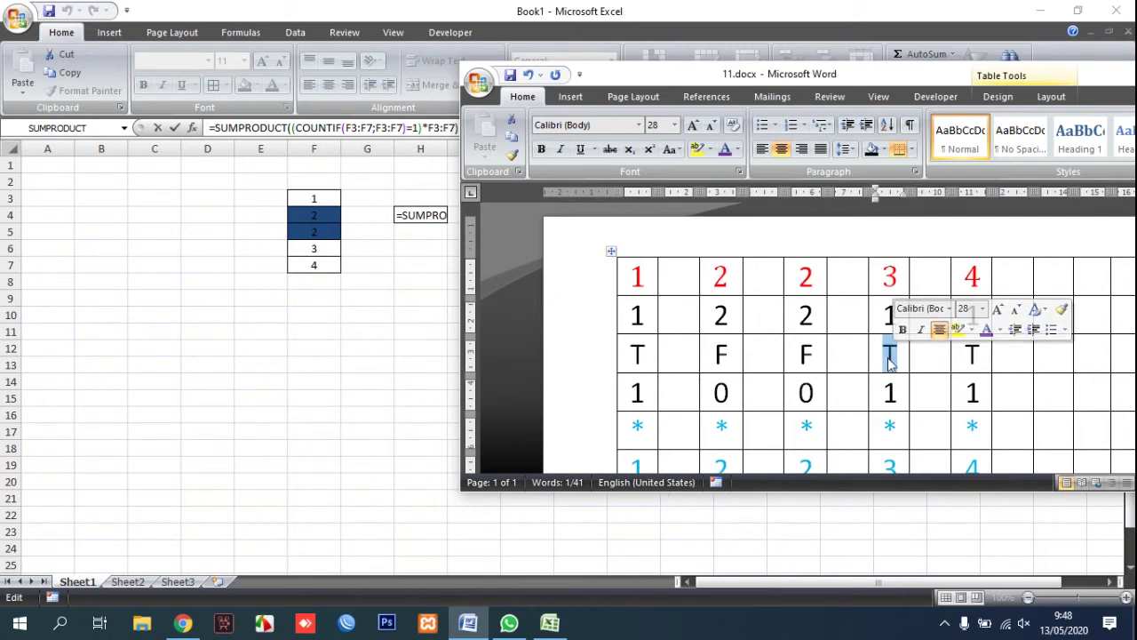
{"action": "left_click", "coordinate": [972, 355]}
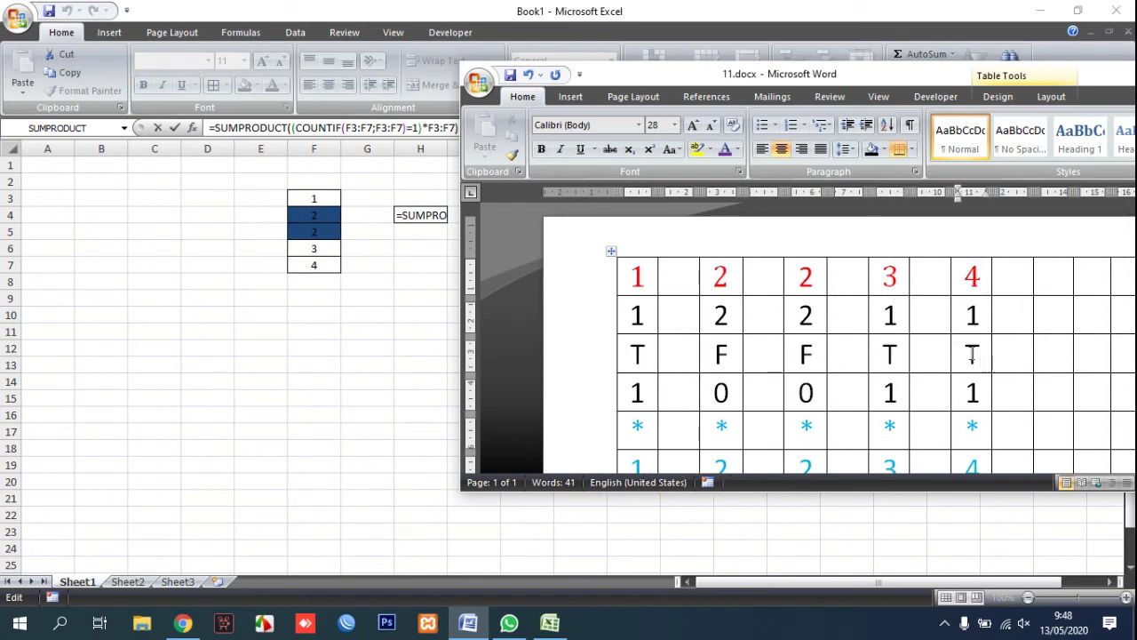
{"action": "scroll", "coordinate": [975, 331], "scroll_direction": "down", "scroll_amount": 1}
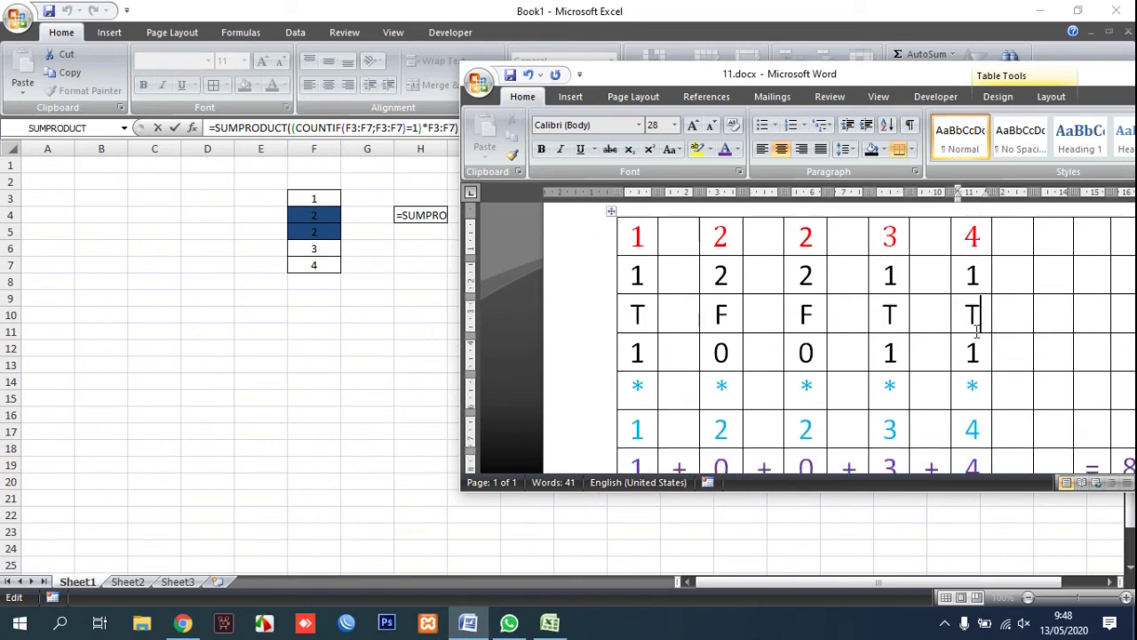
{"action": "scroll", "coordinate": [974, 331], "scroll_direction": "down", "scroll_amount": 1}
{"action": "scroll", "coordinate": [975, 330], "scroll_direction": "up", "scroll_amount": 1}
{"action": "left_click_drag", "start_coordinate": [632, 315], "coordinate": [974, 318]}
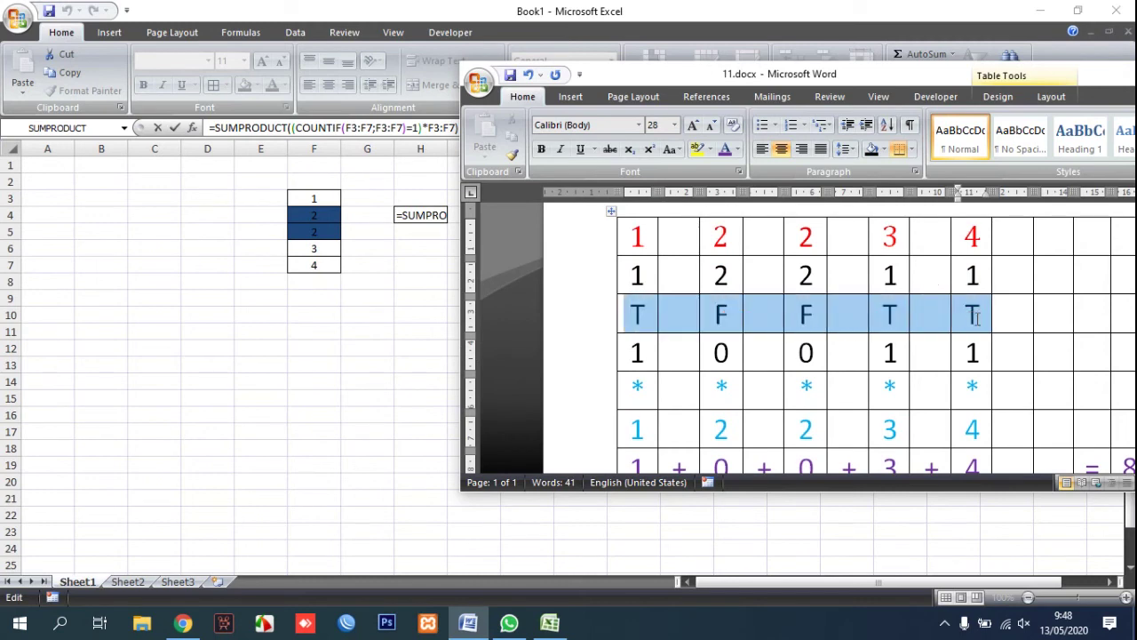
{"action": "left_click", "coordinate": [651, 355]}
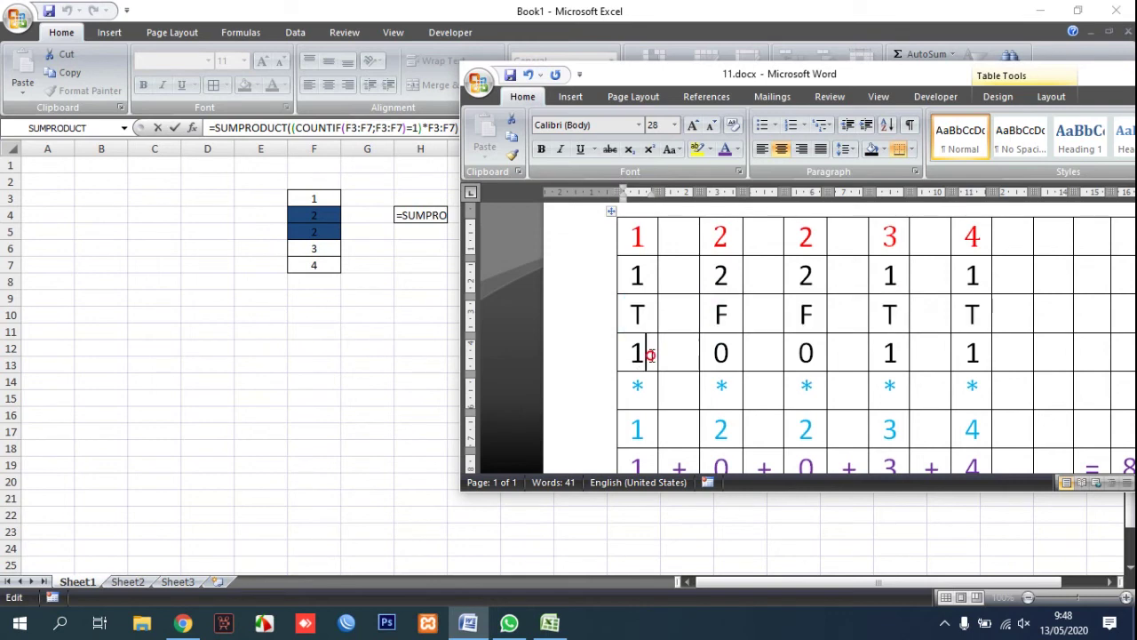
{"action": "double_click", "coordinate": [636, 351]}
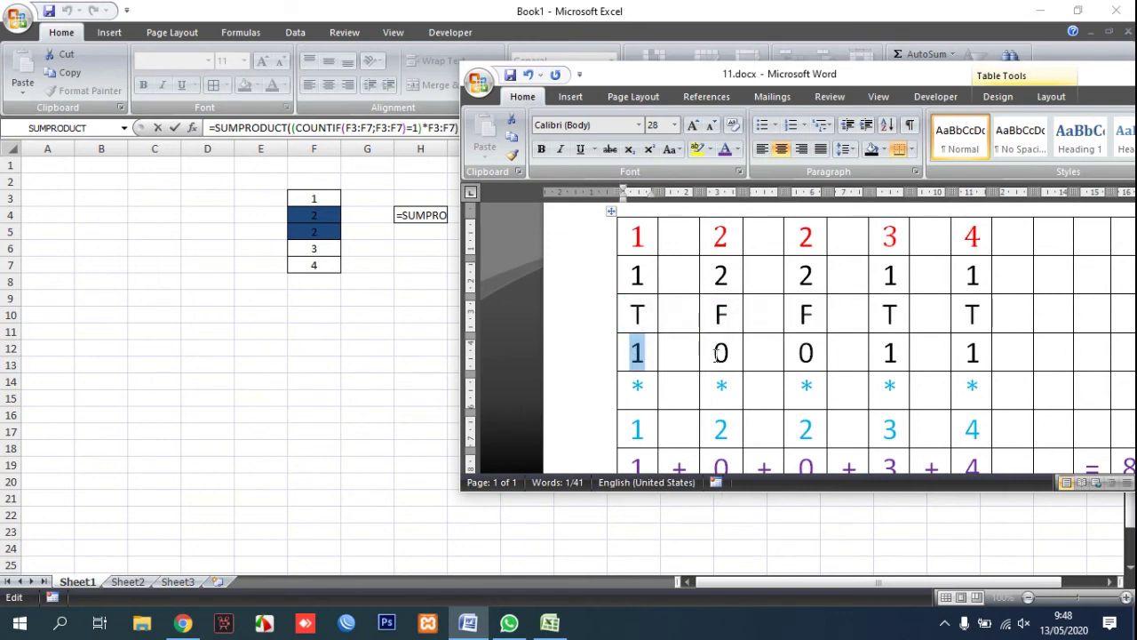
{"action": "double_click", "coordinate": [720, 352]}
{"action": "double_click", "coordinate": [804, 355]}
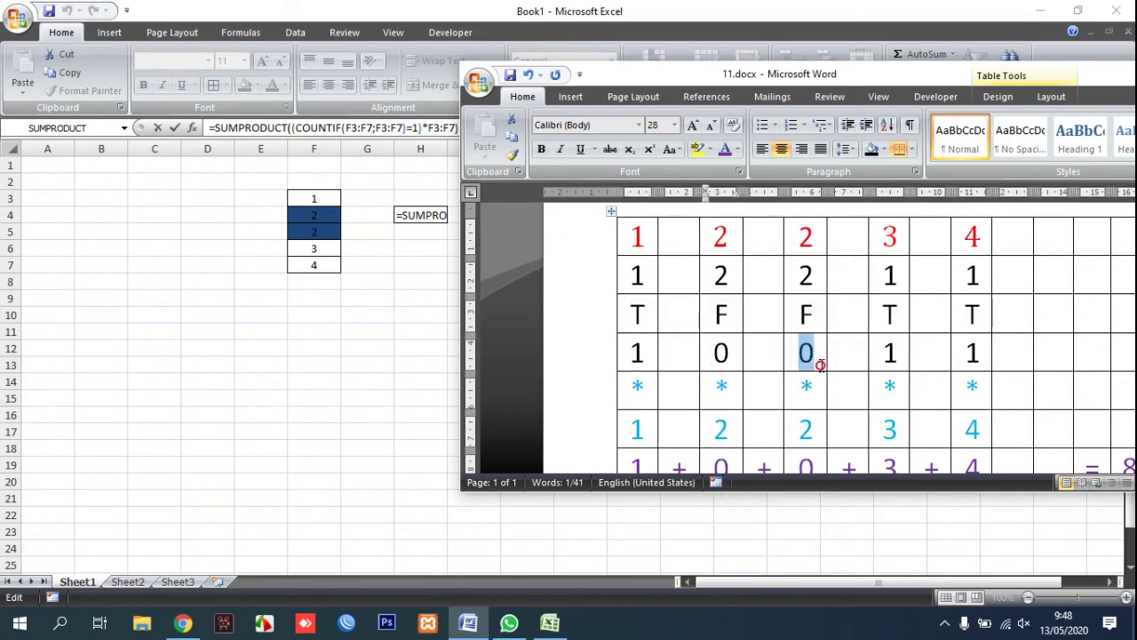
{"action": "double_click", "coordinate": [890, 357]}
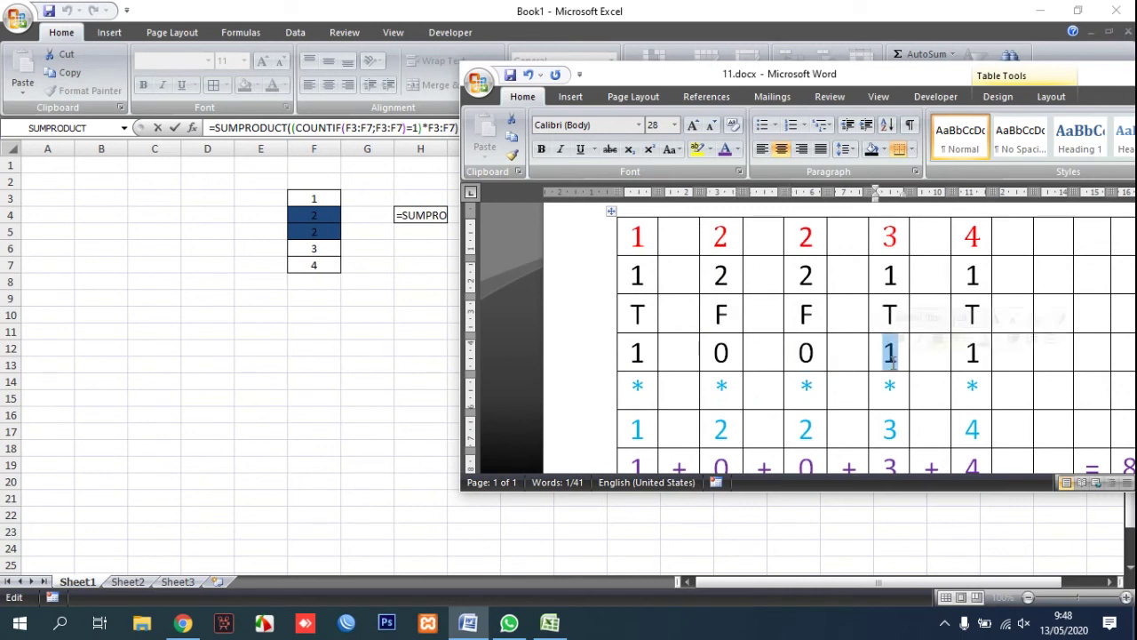
{"action": "double_click", "coordinate": [973, 364]}
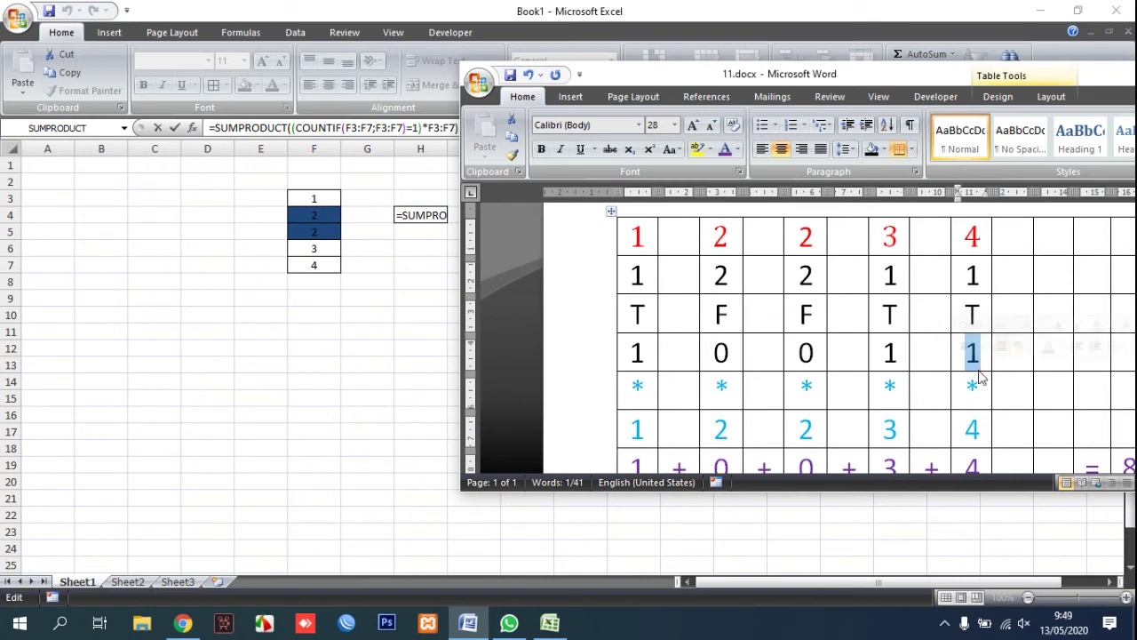
{"action": "scroll", "coordinate": [939, 376], "scroll_direction": "down", "scroll_amount": 2}
{"action": "scroll", "coordinate": [939, 376], "scroll_direction": "up", "scroll_amount": 1}
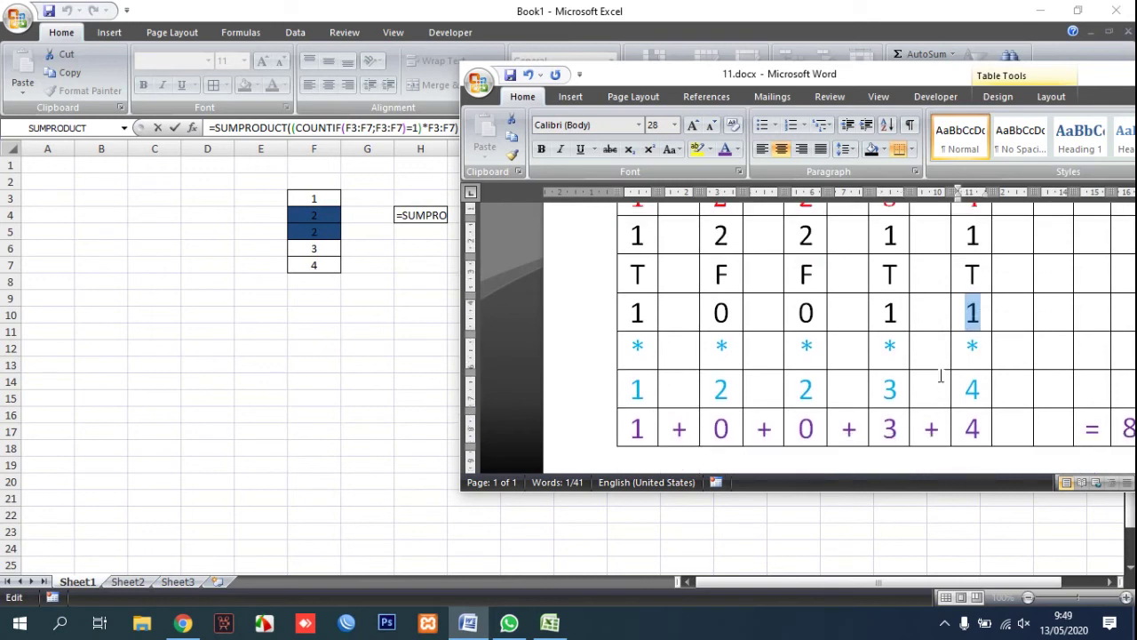
{"action": "scroll", "coordinate": [940, 376], "scroll_direction": "up", "scroll_amount": 1}
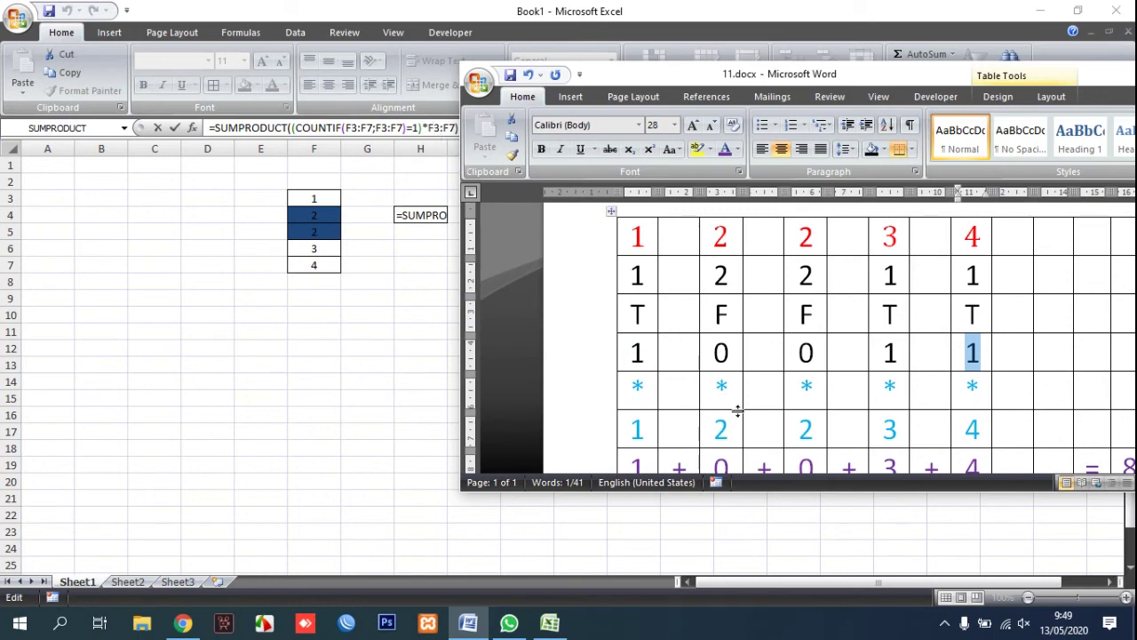
{"action": "scroll", "coordinate": [737, 410], "scroll_direction": "down", "scroll_amount": 1}
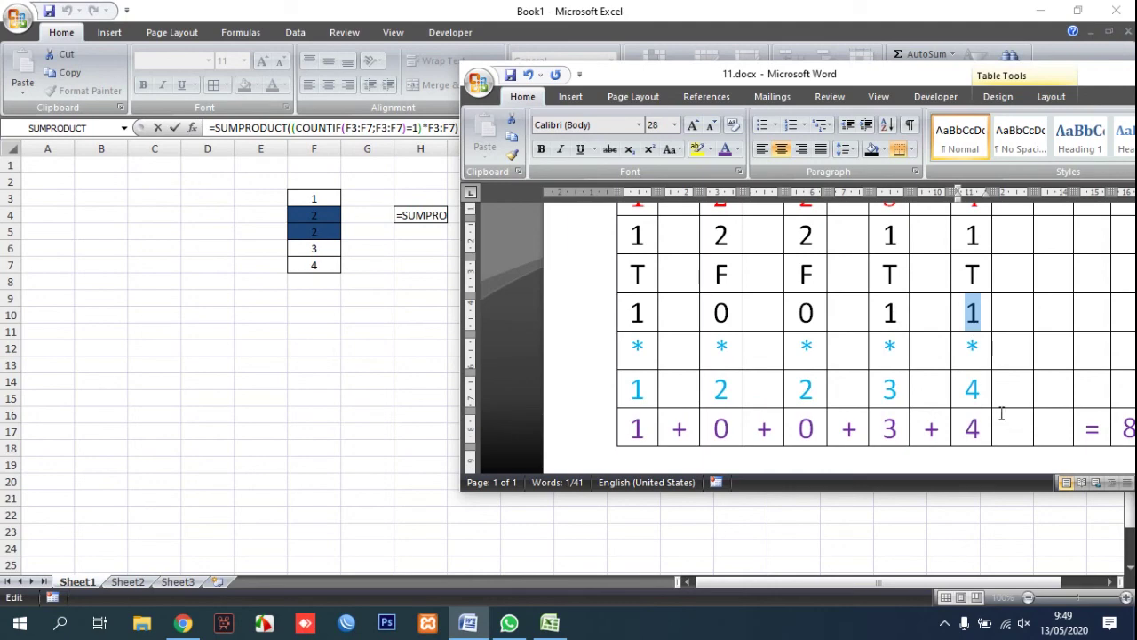
{"action": "left_click_drag", "start_coordinate": [886, 81], "coordinate": [674, 112]}
{"action": "left_click_drag", "start_coordinate": [407, 466], "coordinate": [771, 460]}
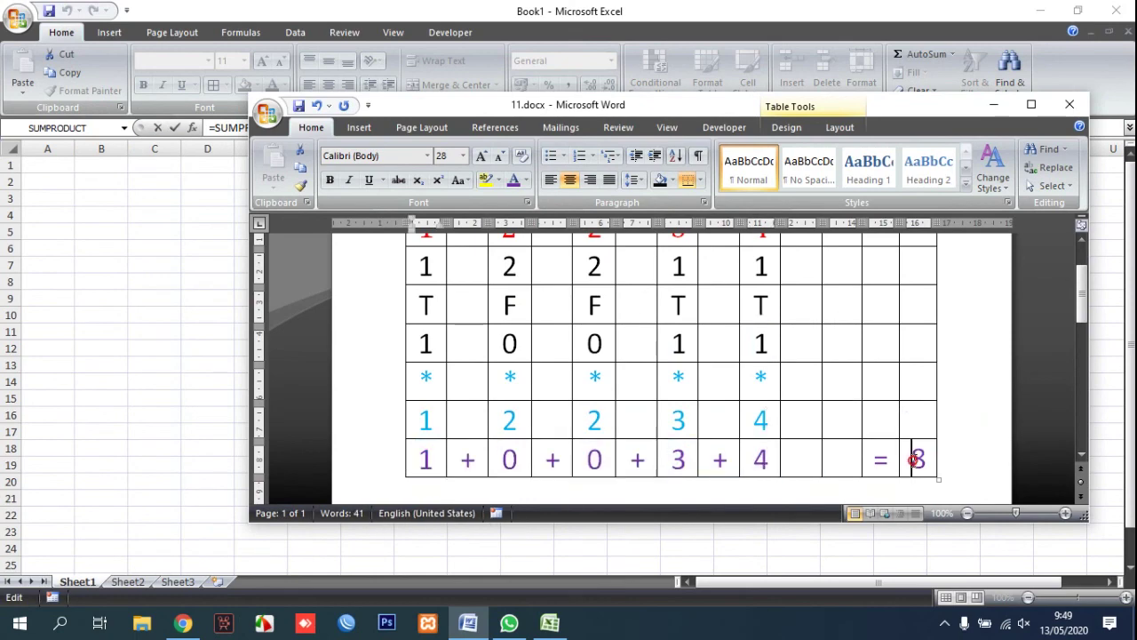
{"action": "left_click_drag", "start_coordinate": [930, 460], "coordinate": [907, 460]}
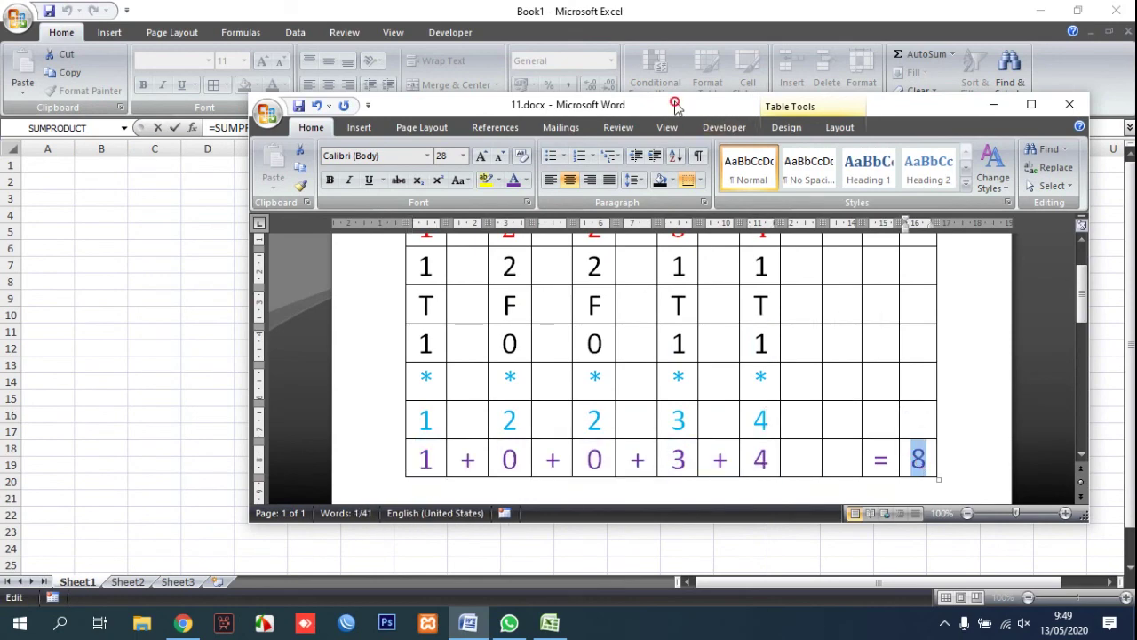
{"action": "left_click_drag", "start_coordinate": [679, 105], "coordinate": [905, 141]}
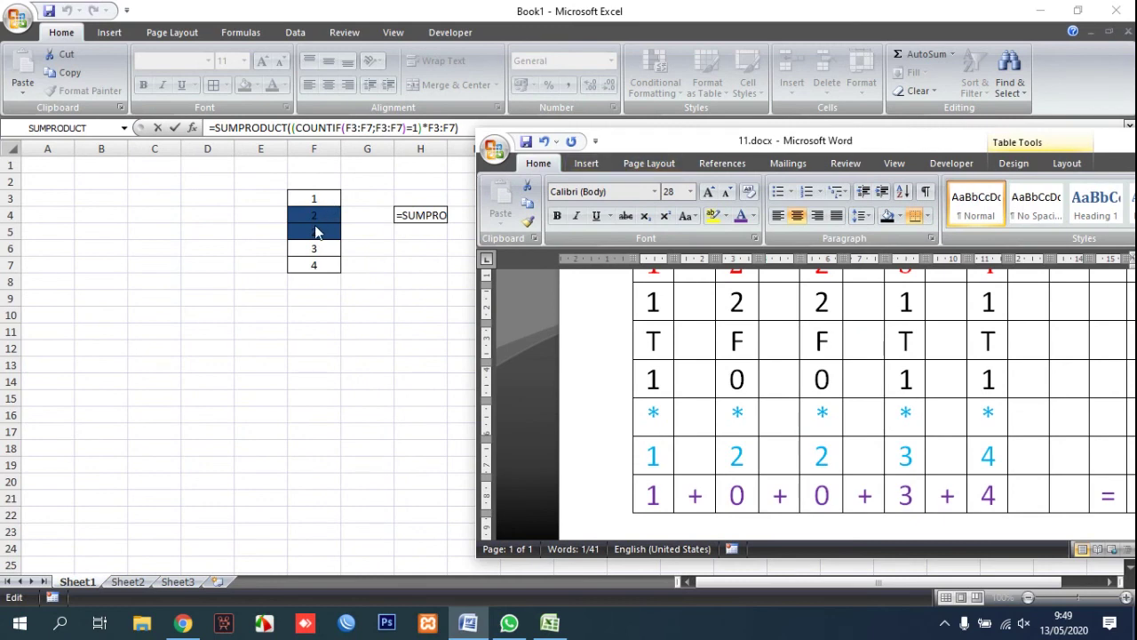